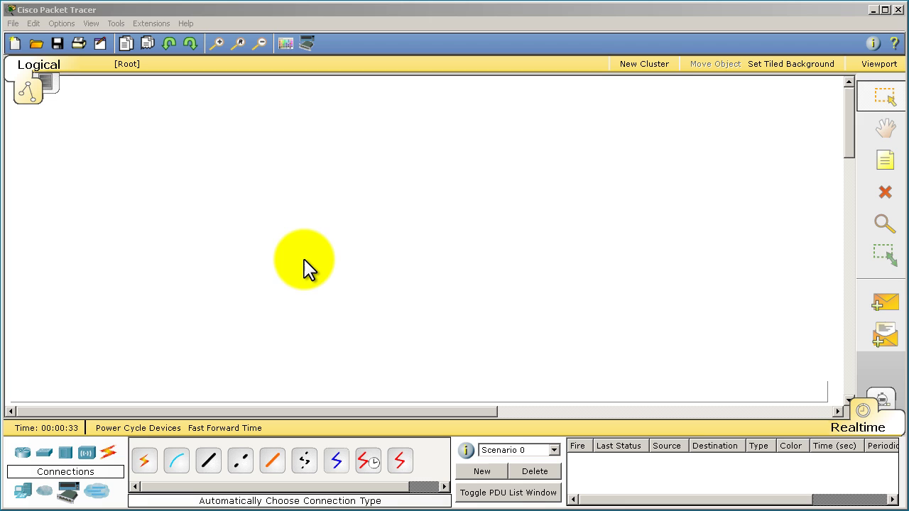
Place a generic PC and an 1841 router side by side on the canvas
left_click(29, 498)
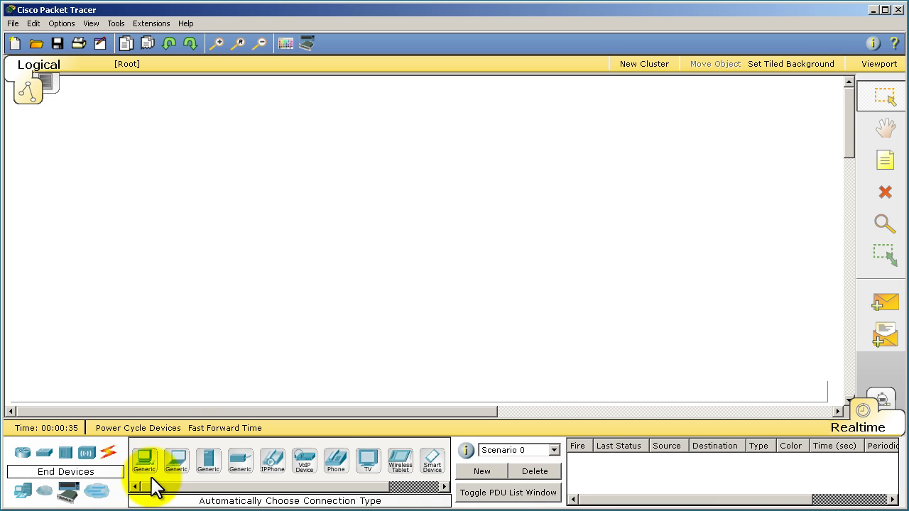
left_click_drag(146, 478, 257, 235)
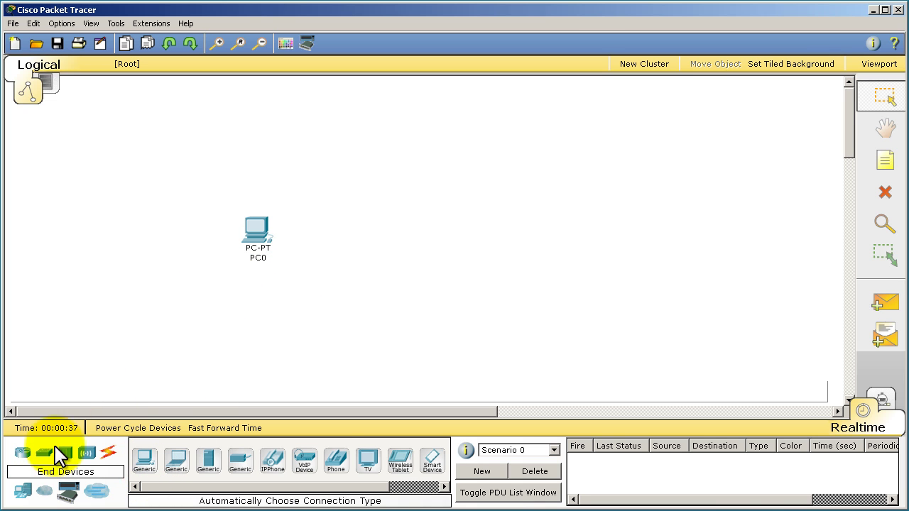
left_click(22, 452)
left_click_drag(144, 460, 455, 231)
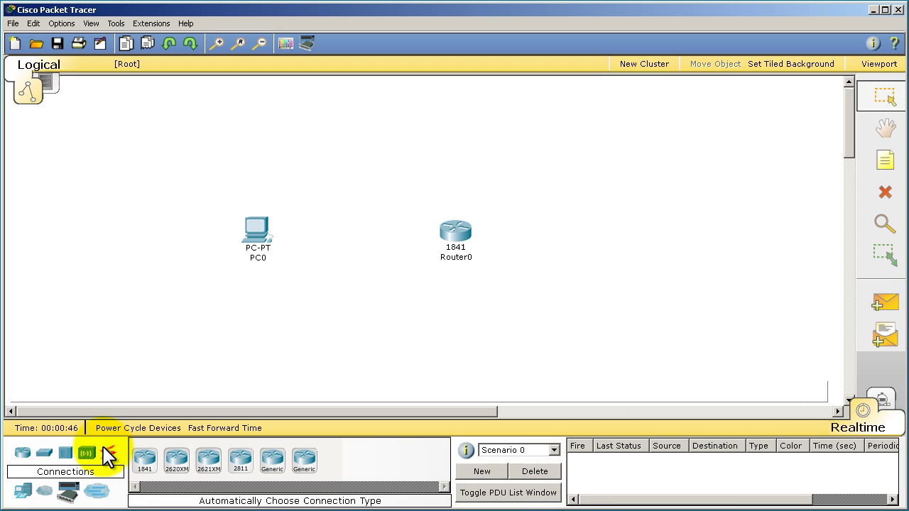
Connect Router0's FastEthernet0/0 to PC0's FastEthernet with a copper straight-through cable
left_click(109, 454)
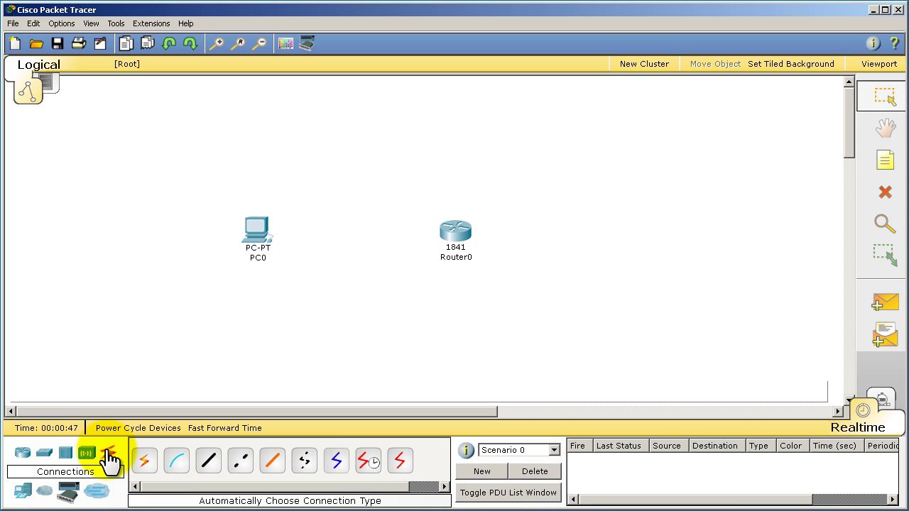
left_click(210, 463)
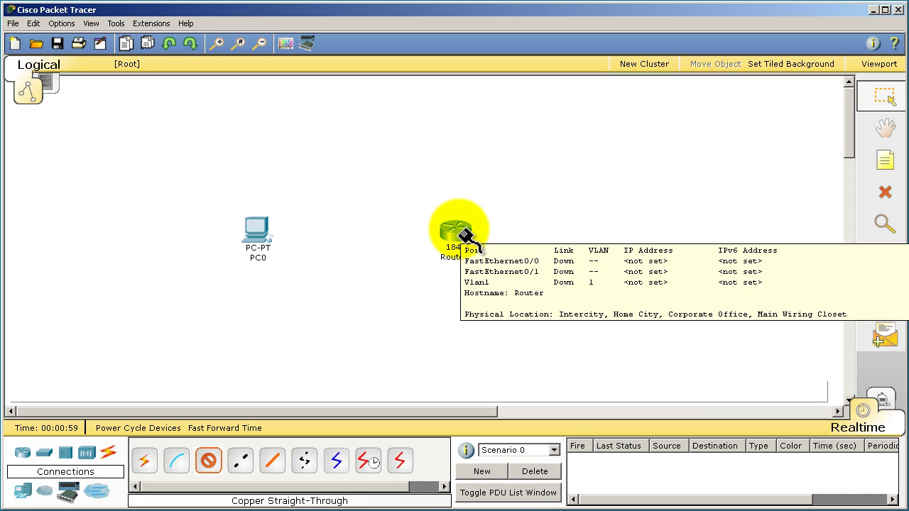
left_click(465, 234)
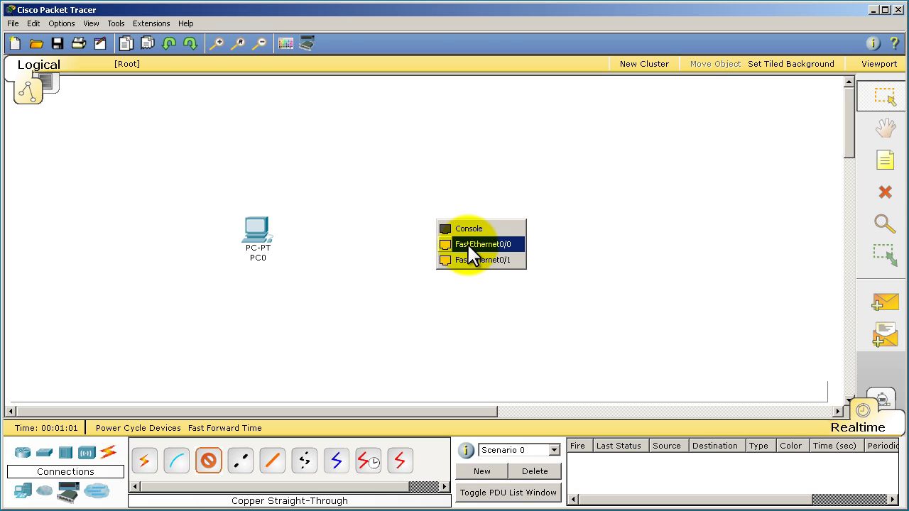
left_click(470, 245)
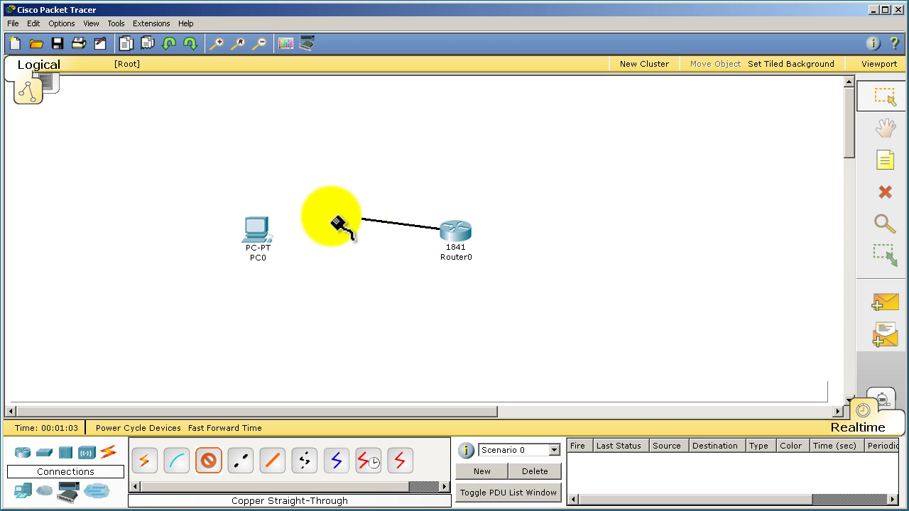
left_click(258, 238)
left_click(280, 239)
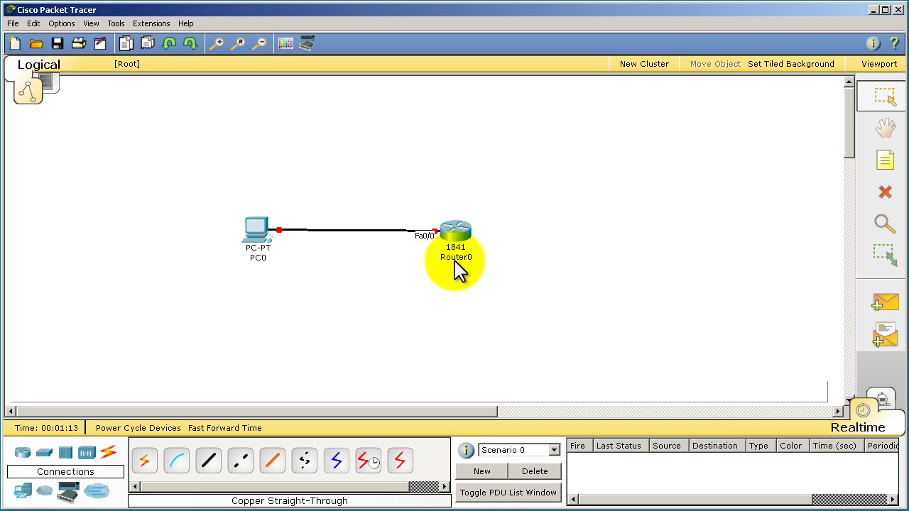
left_click(457, 232)
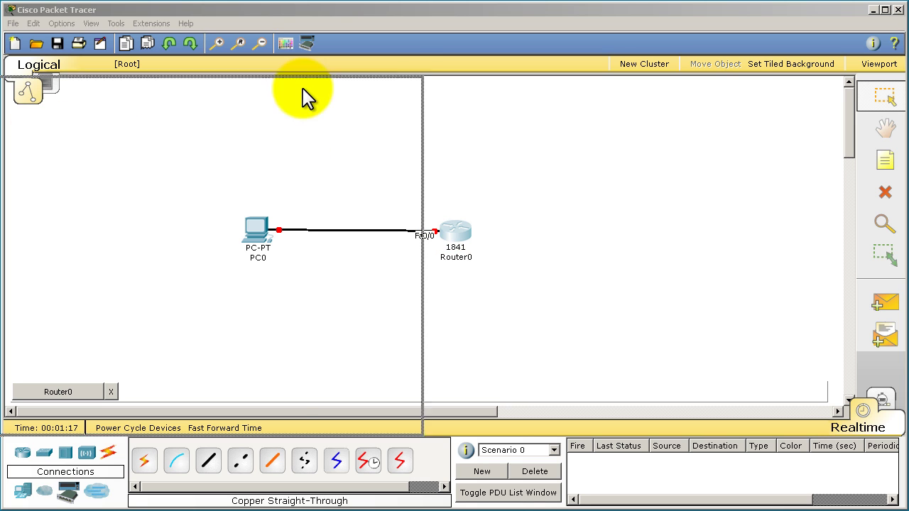
In Router0's CLI, decline the initial configuration dialog and enter global configuration mode
left_click(394, 88)
left_click(433, 178)
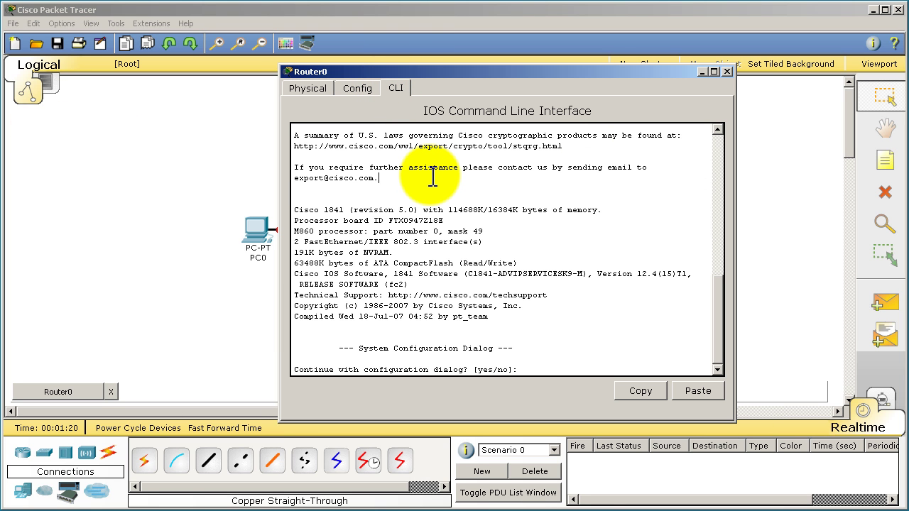
type("no")
key("Return")
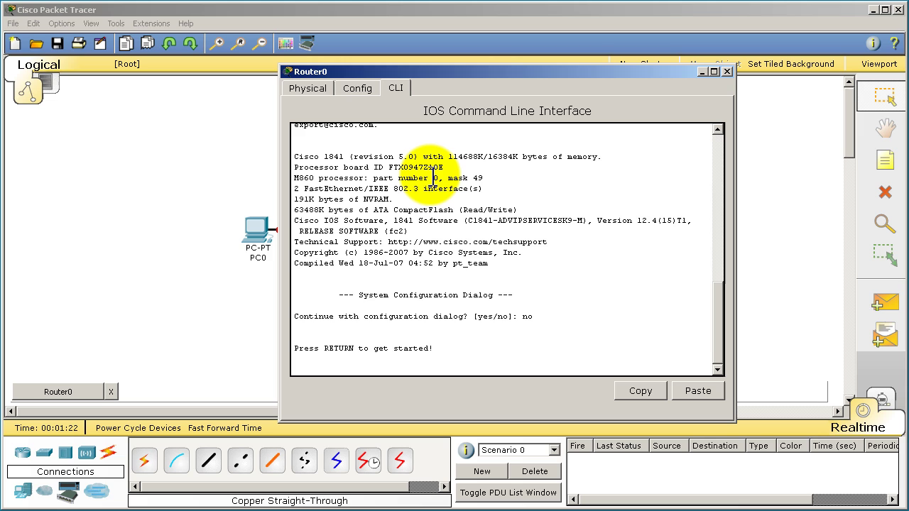
key("Return")
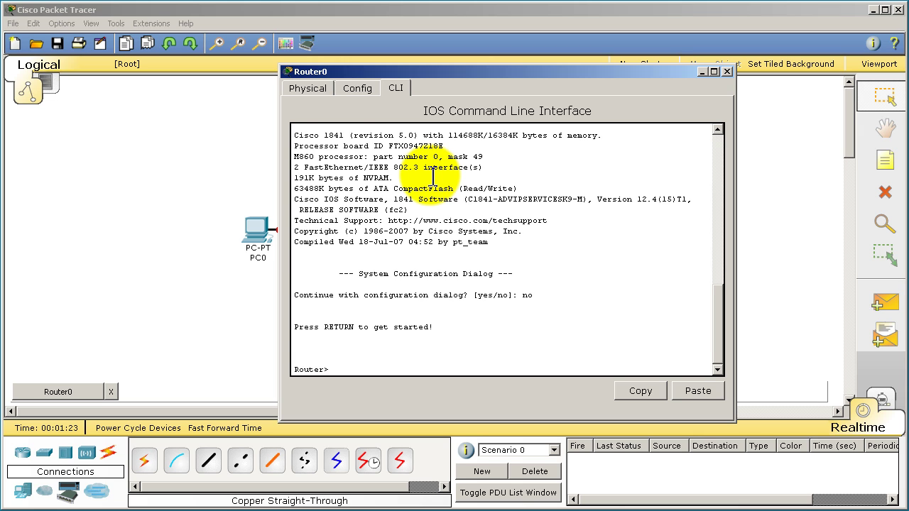
type("en")
key("Return")
type("conf t")
key("Return")
Assign 1.1.1.1 255.255.255.0 to FastEthernet0/0, enable it with no shut, and run show ip int br
type("int ")
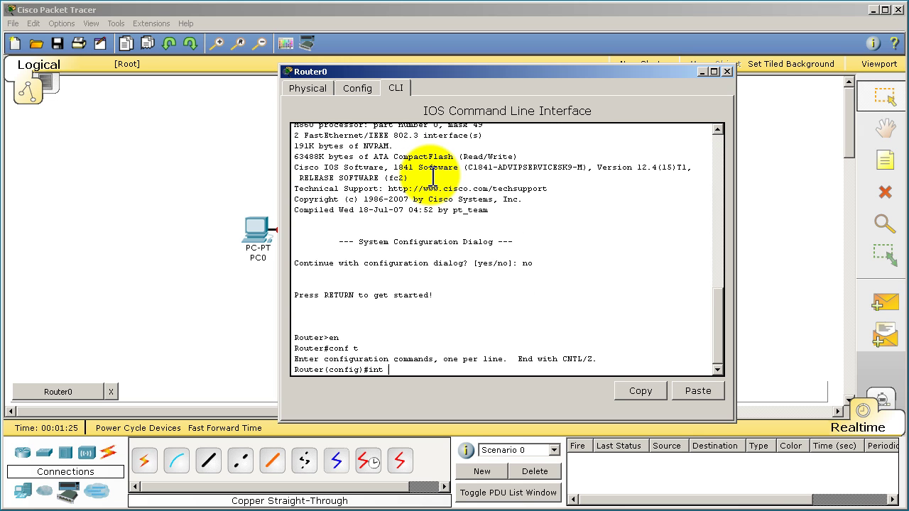
type("fast 0/0")
key("Return")
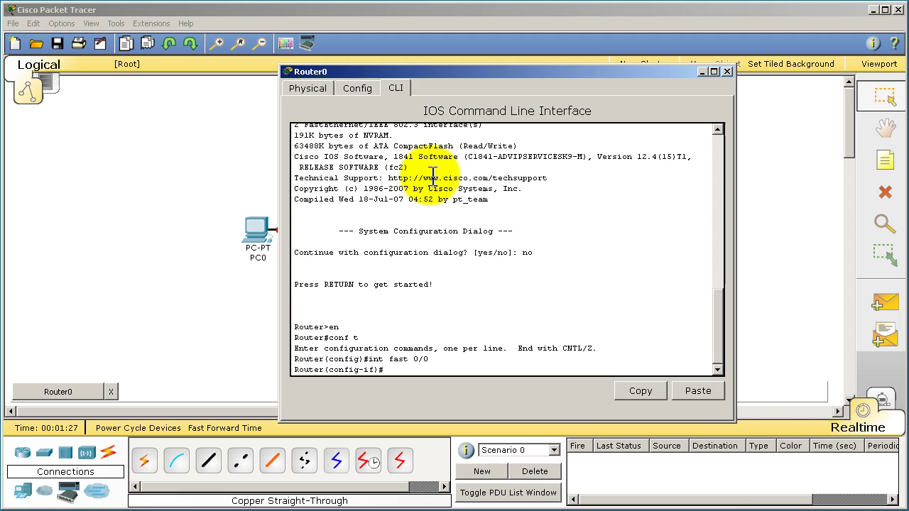
type("ip add")
key("Tab")
type("1.1.")
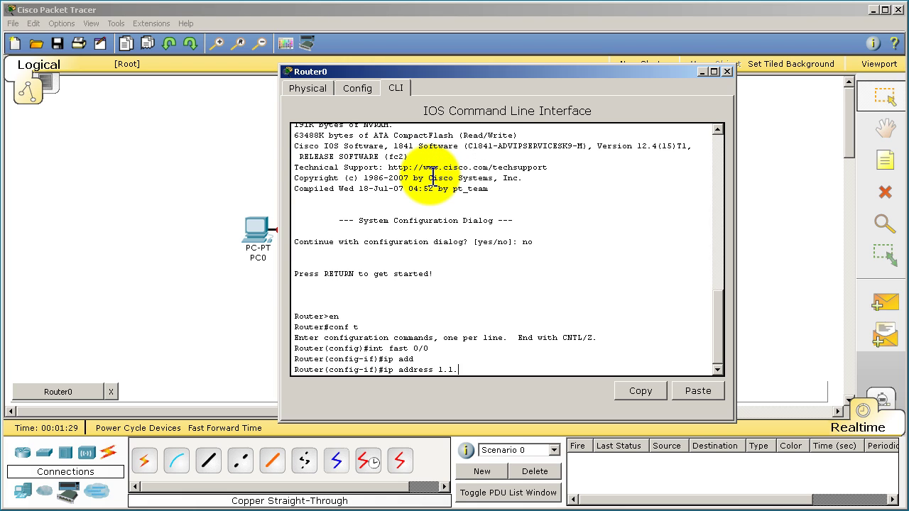
type("1.1 255.255.255.0")
key("Return")
type("no sh")
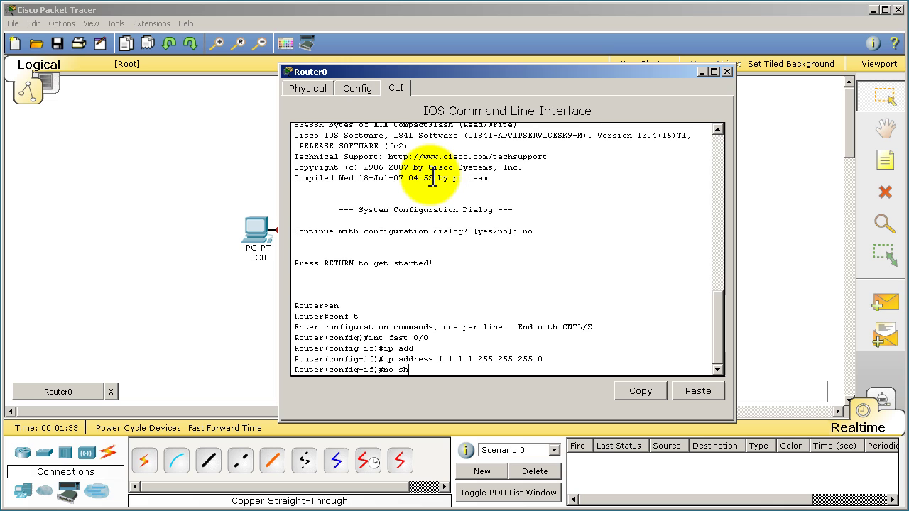
type("ut")
key("Return")
key("Return")
type("end")
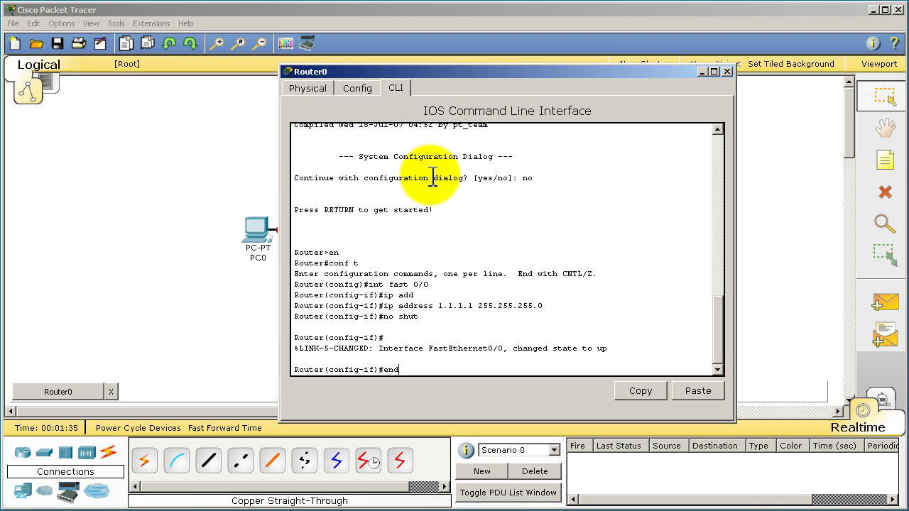
key("Return")
type("show ip int br")
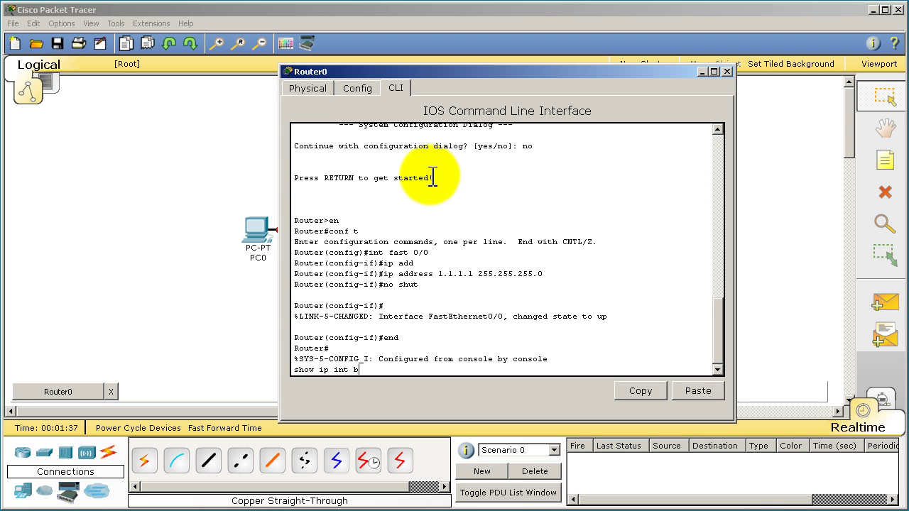
key("Return")
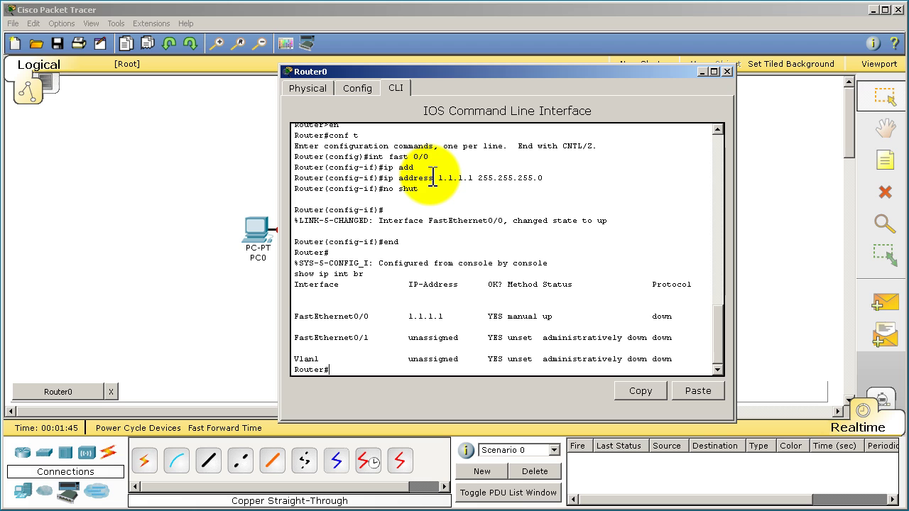
In PC0's Desktop IP Configuration, enter static IP 1.1.1.2 with mask 255.255.255.0
left_click(257, 228)
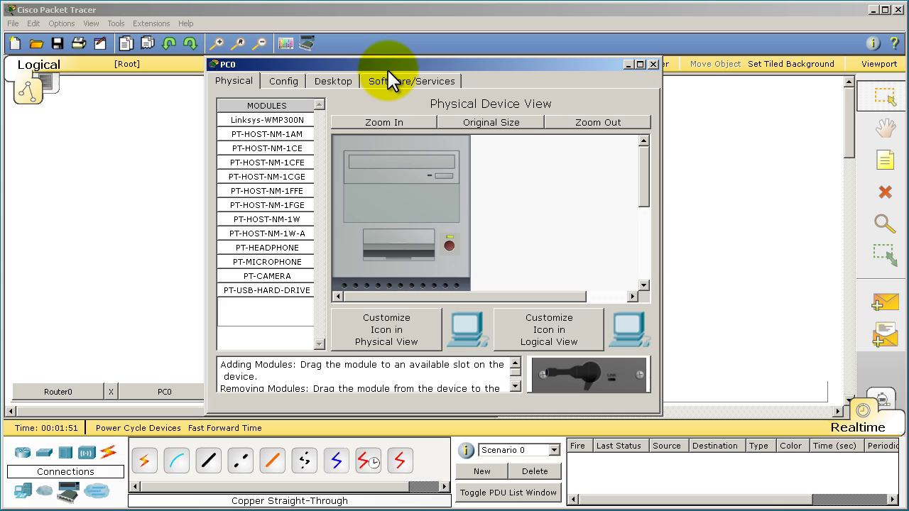
left_click(389, 74)
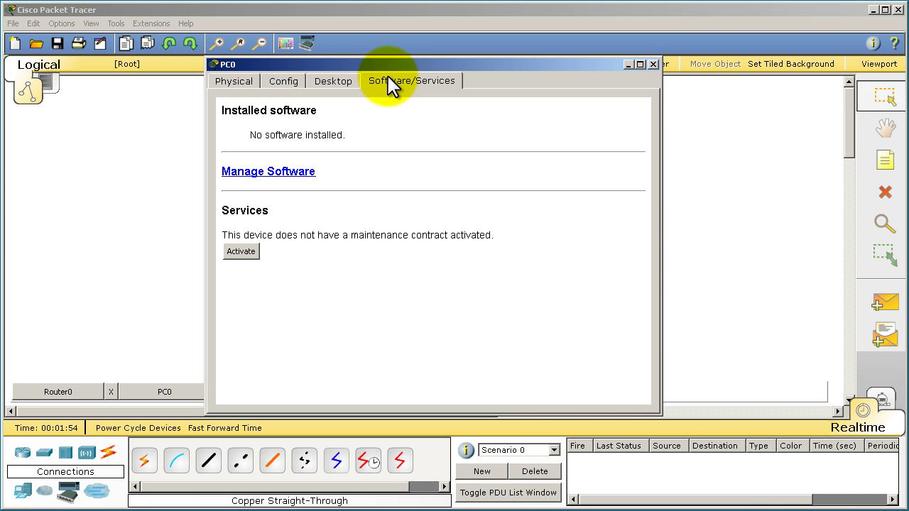
left_click(340, 87)
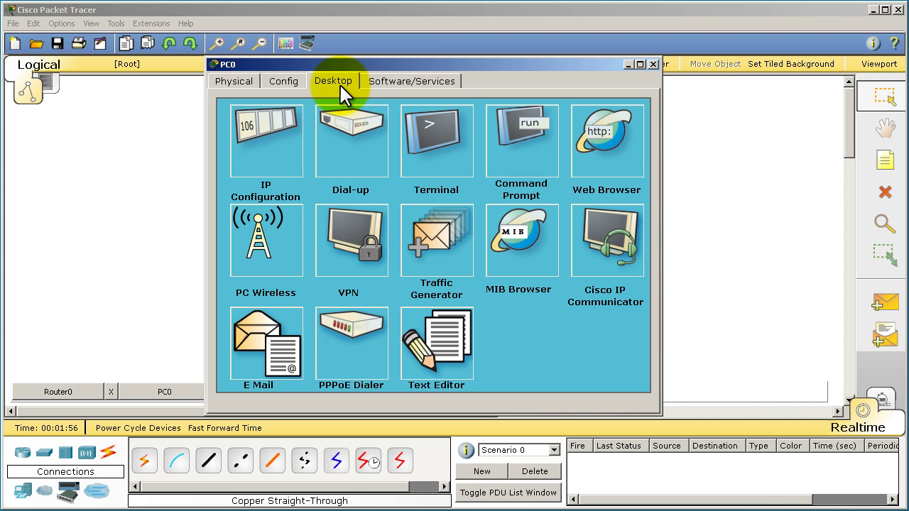
left_click(287, 126)
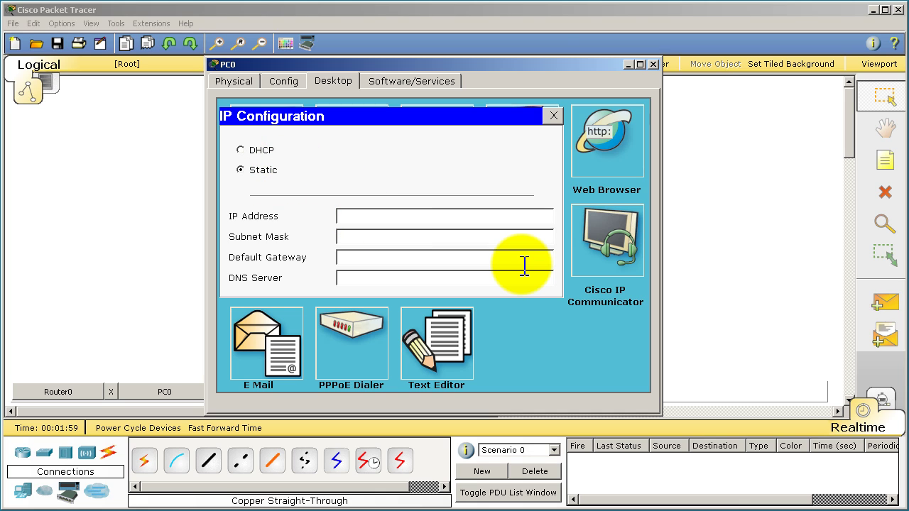
type("1.1.1.2")
key("Tab")
type("255.255.255.0")
Run ipconfig in PC0's Command Prompt to confirm its 1.1.1.2 address
left_click(553, 115)
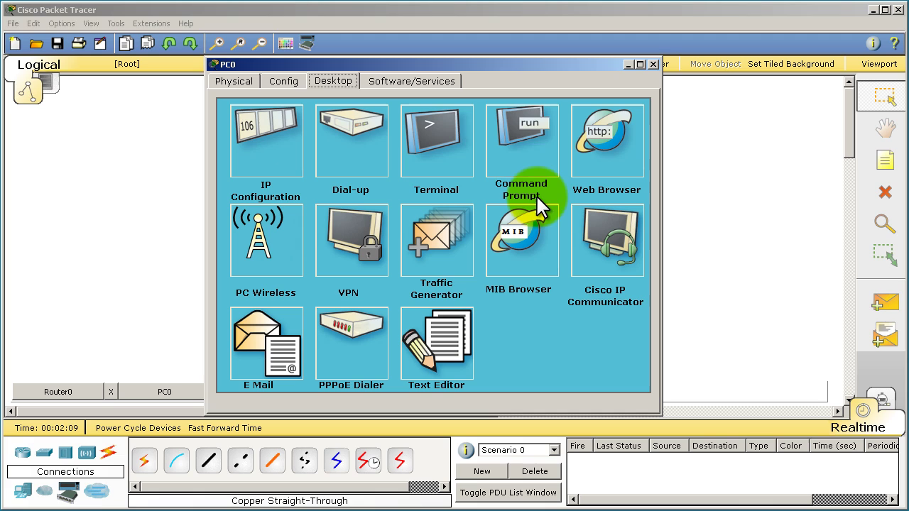
left_click(528, 141)
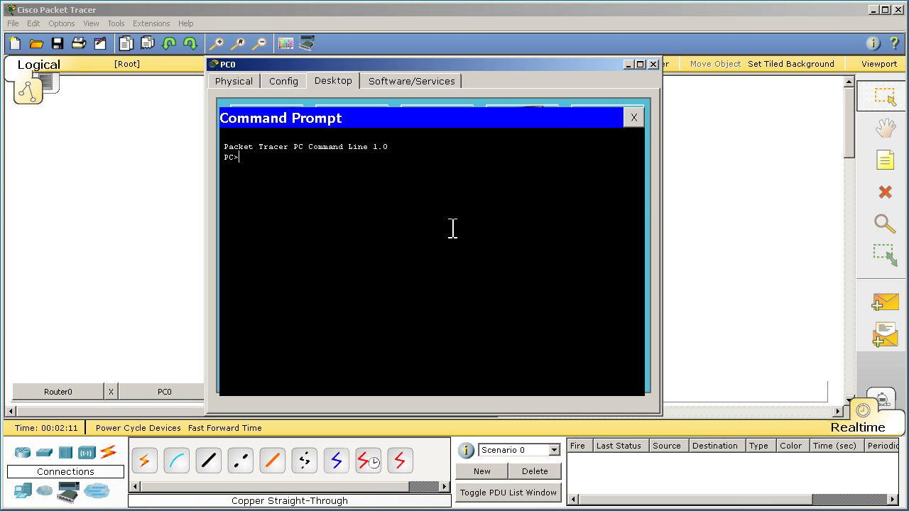
type("ipconfig")
key("Return")
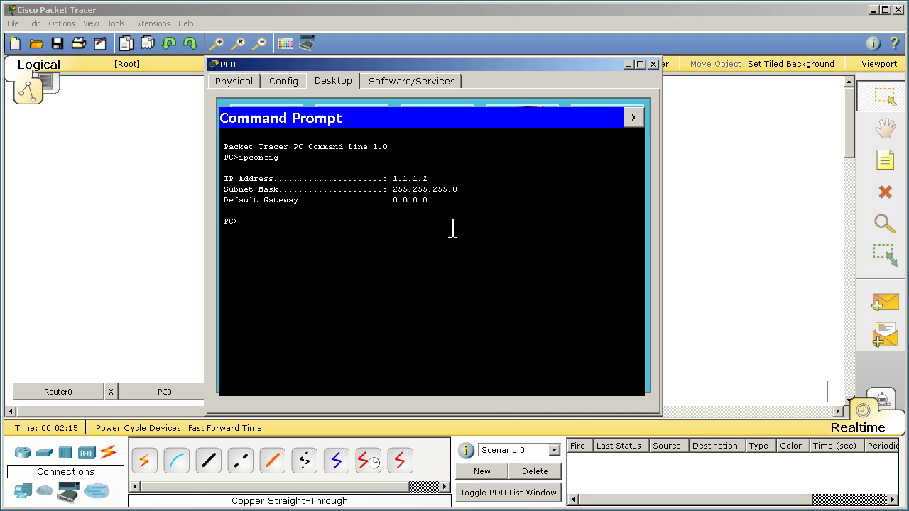
Ping 1.1.1.2, stop it with Ctrl+C, then ping the router at 1.1.1.1
type("ping 1.1.1.2")
key("Return")
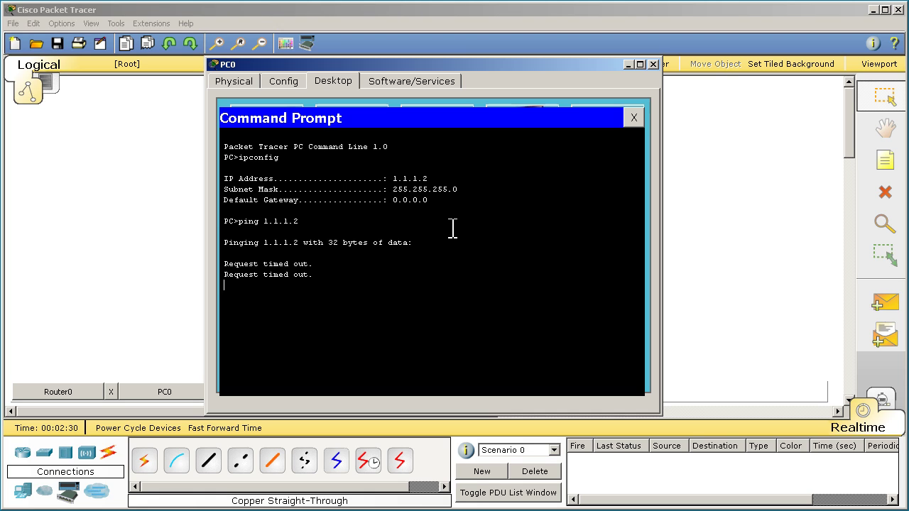
key("ctrl+c")
type("ping 1")
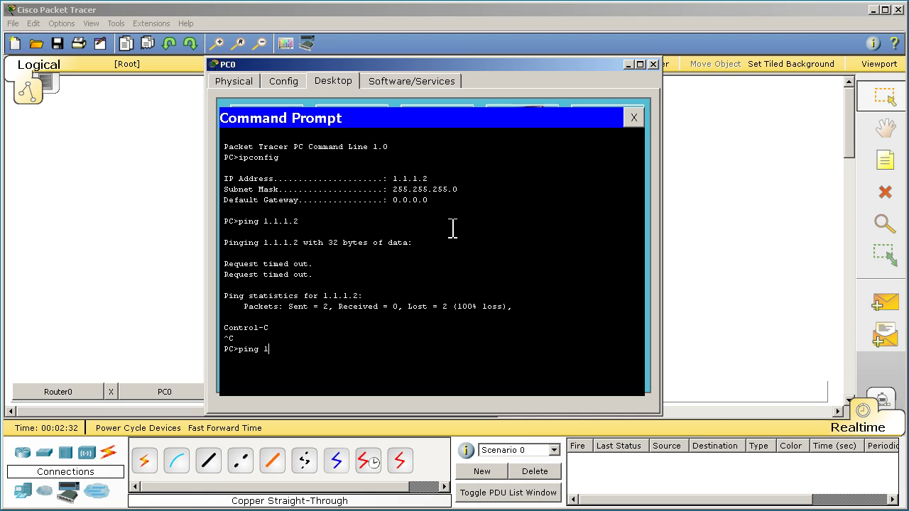
type(".1.1.1.")
key("Return")
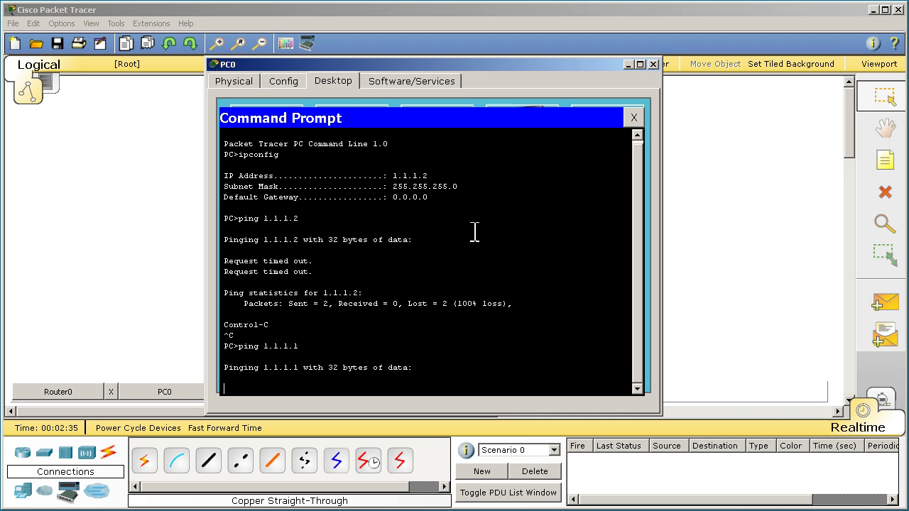
Show PC0's Config > FastEthernet settings and widen the window to read the 1.1.1.2/255.255.255.0 values
left_click(242, 83)
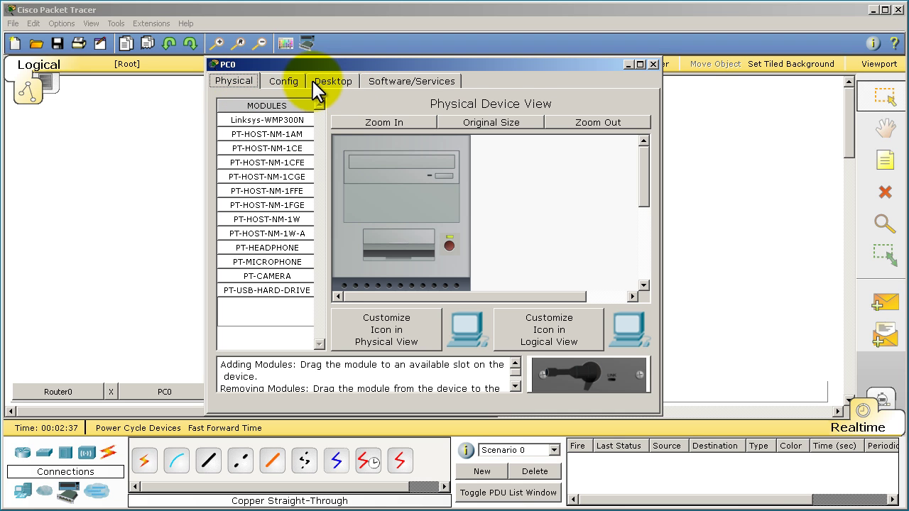
left_click(291, 83)
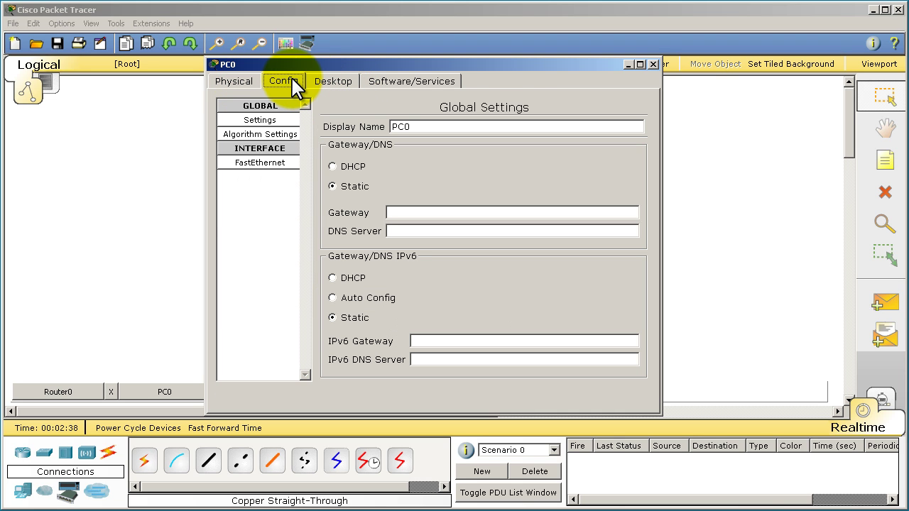
left_click(279, 165)
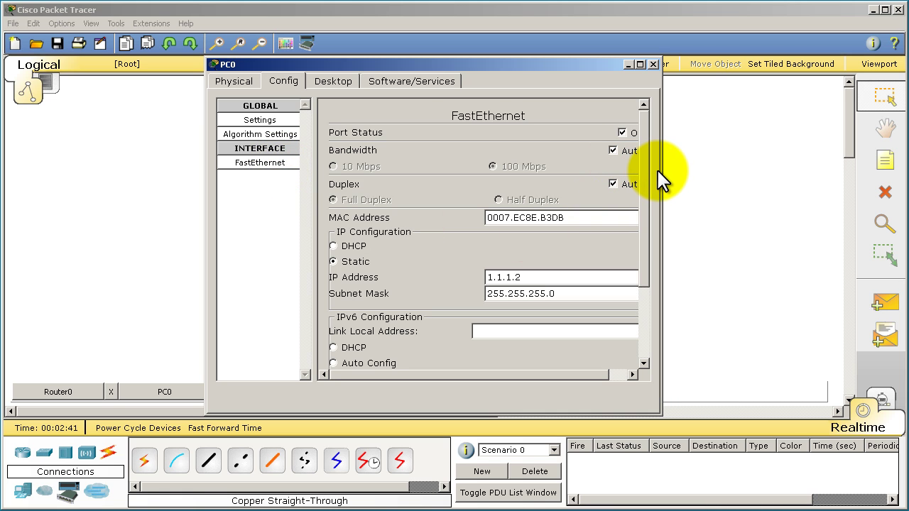
left_click_drag(660, 169, 704, 170)
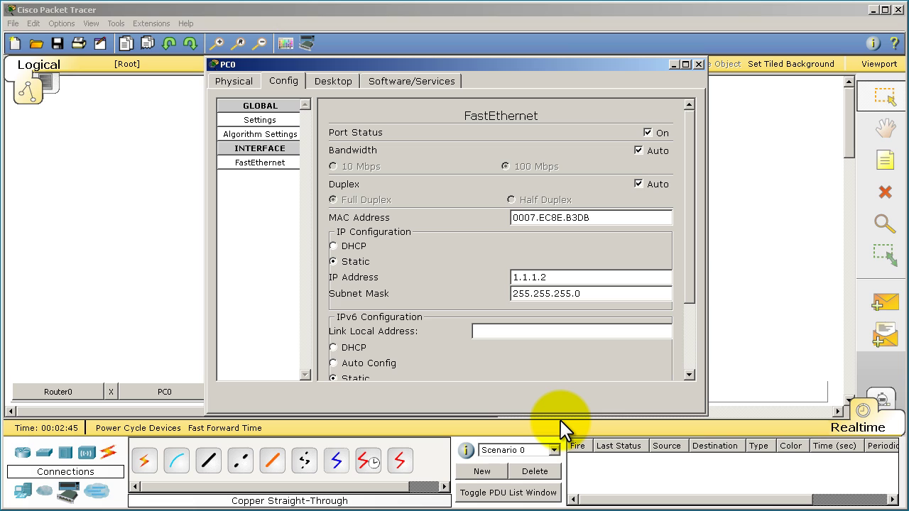
Close PC0's window and unplug the cable's PC0 end, leaving it on Router0
left_click(698, 64)
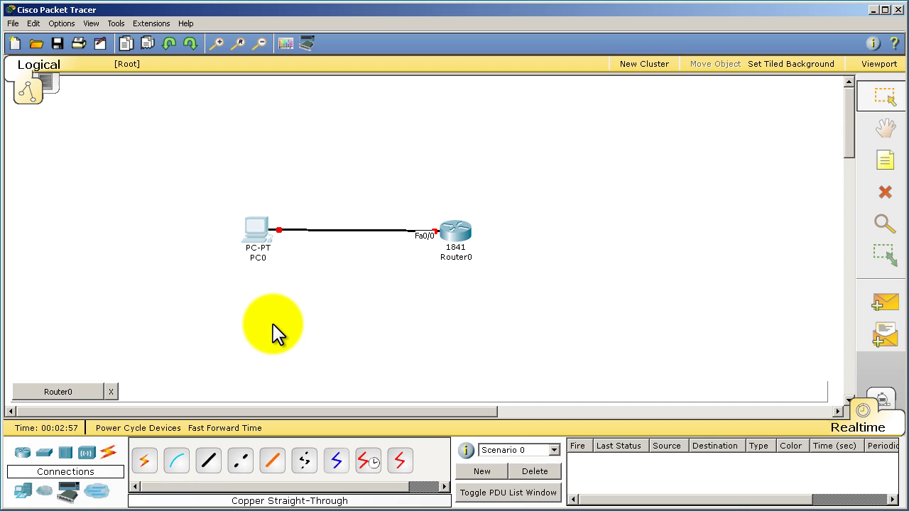
left_click(279, 232)
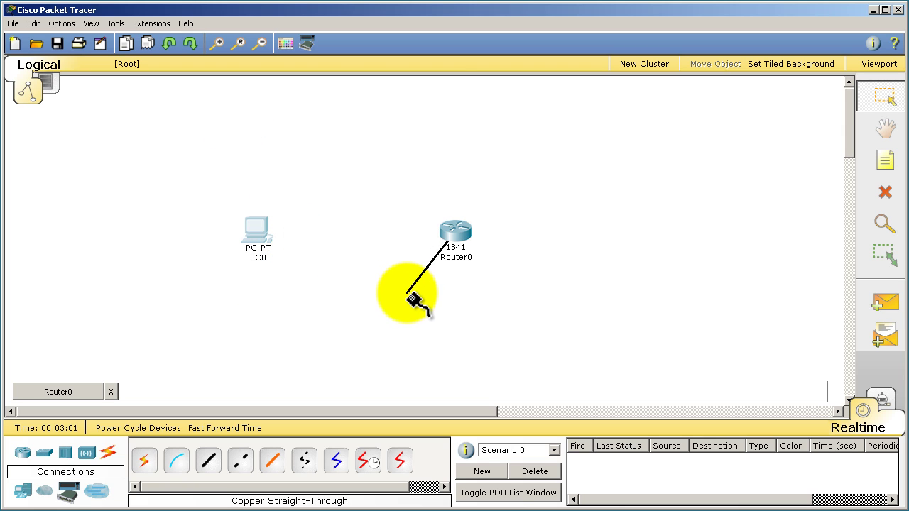
Delete the existing devices and start a new blank network without saving
key("Delete")
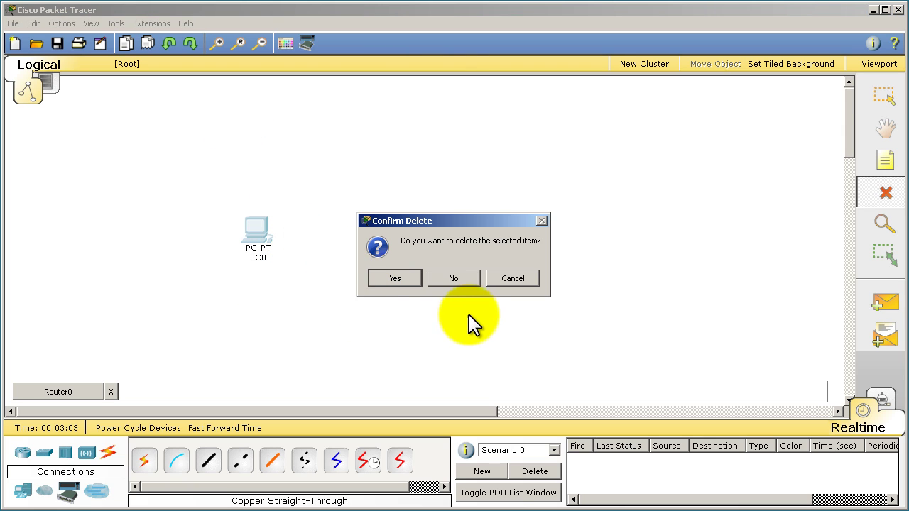
left_click(387, 278)
left_click(460, 232)
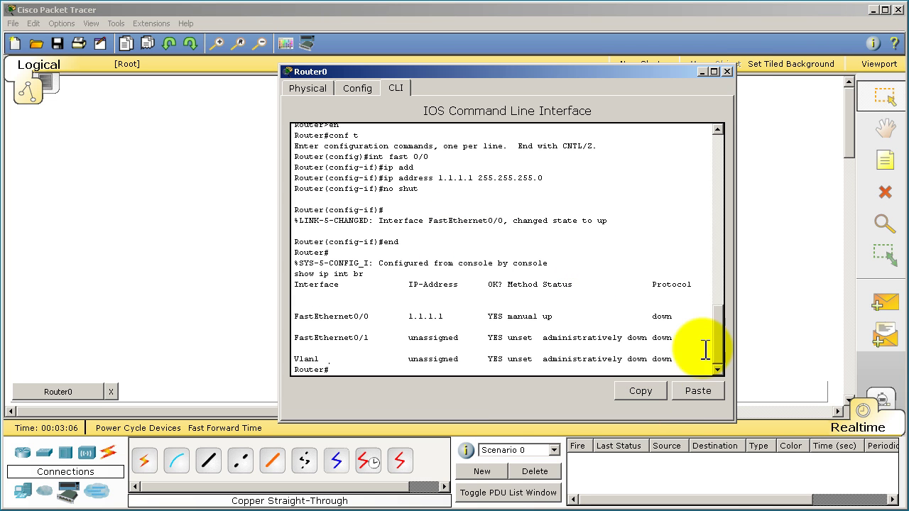
left_click(727, 71)
left_click(13, 23)
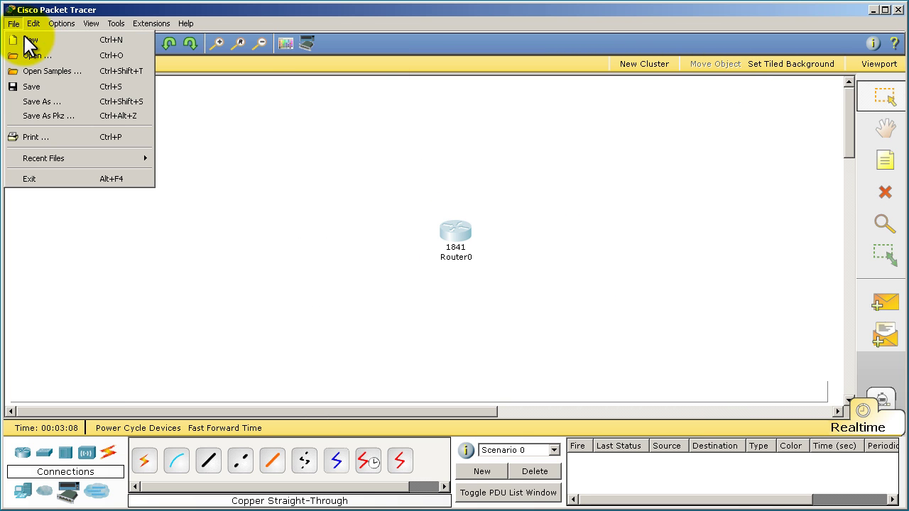
left_click(24, 35)
left_click(447, 278)
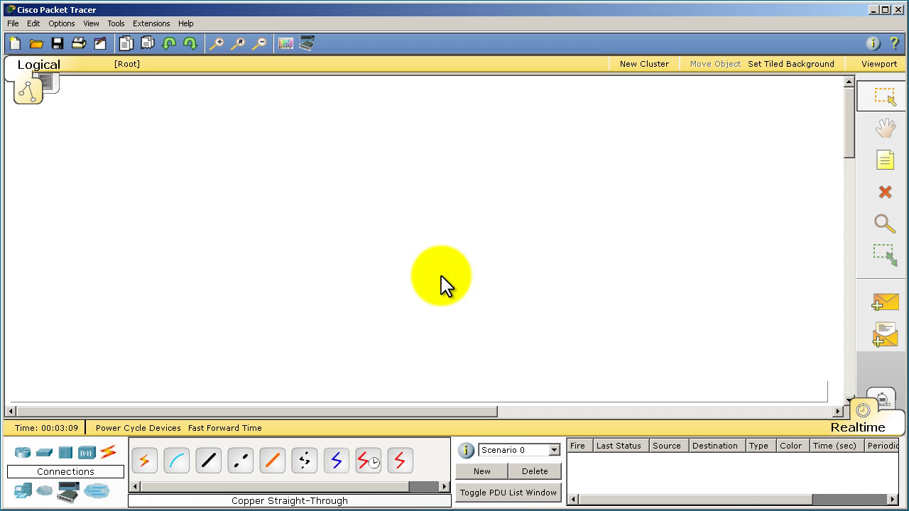
Place a generic PC-PT and an 1841 router to its right
left_click(21, 491)
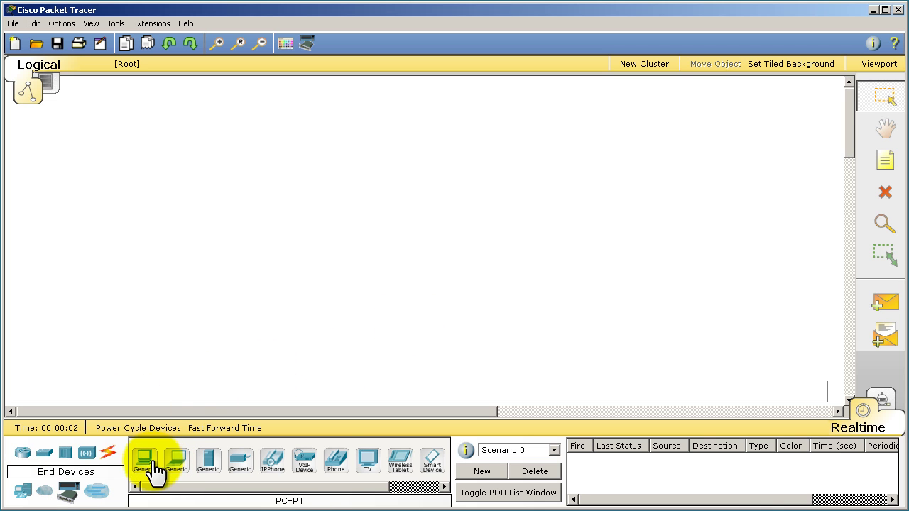
left_click(144, 460)
left_click(230, 255)
left_click(23, 457)
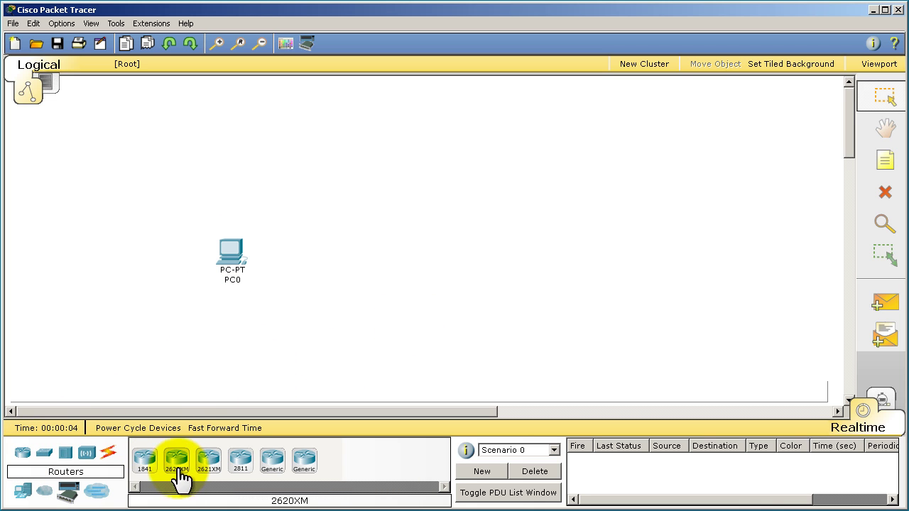
left_click(144, 458)
left_click(475, 248)
Link Router0's FastEthernet0/0 to PC0's FastEthernet with a copper cross-over cable
left_click(108, 452)
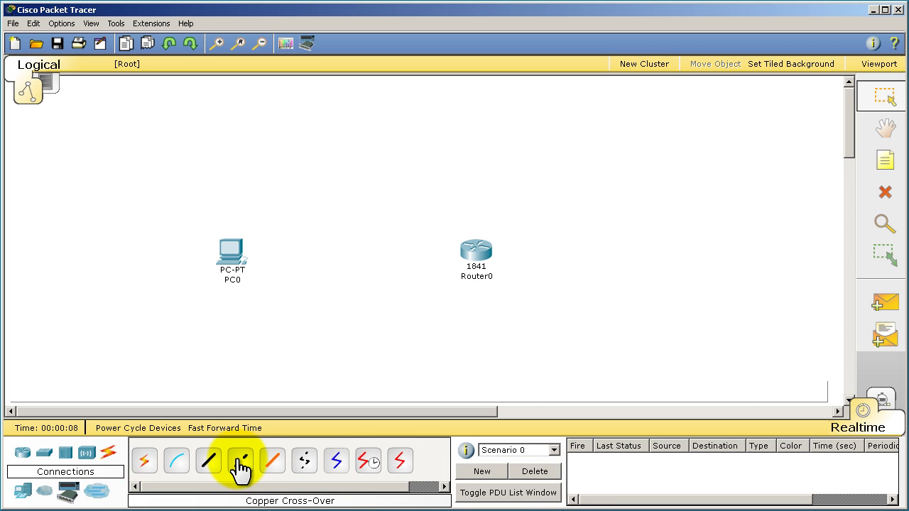
left_click(241, 463)
left_click(476, 247)
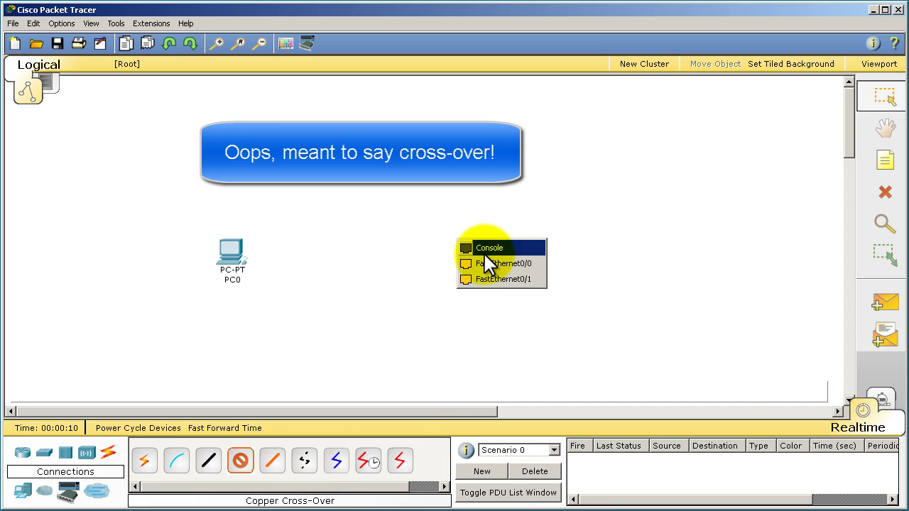
left_click(489, 264)
left_click(233, 253)
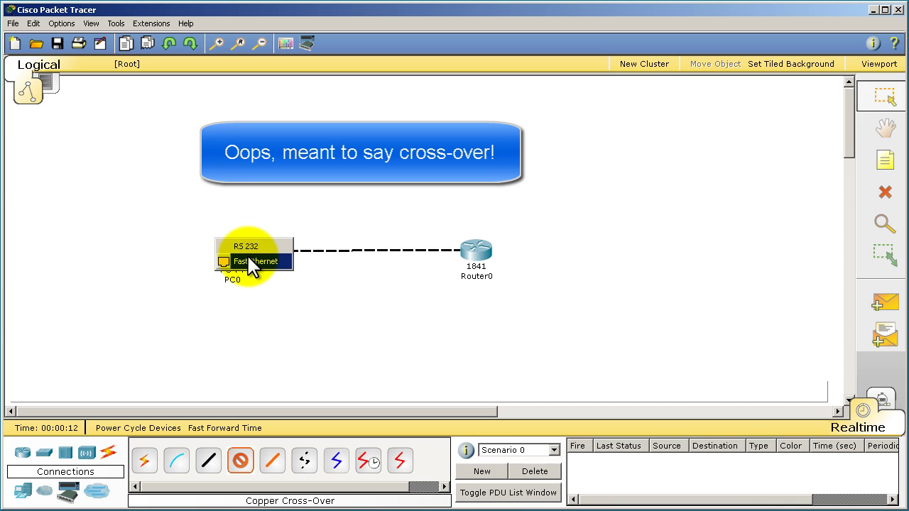
left_click(250, 261)
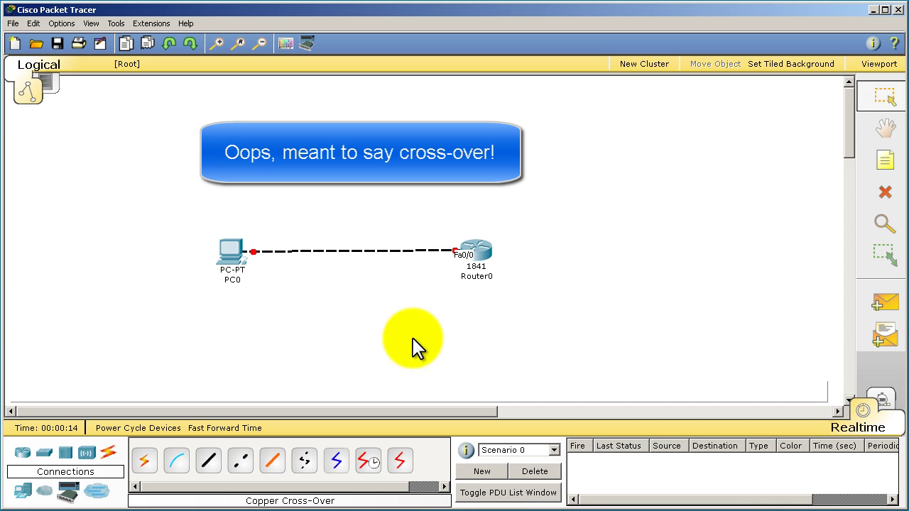
left_click(485, 256)
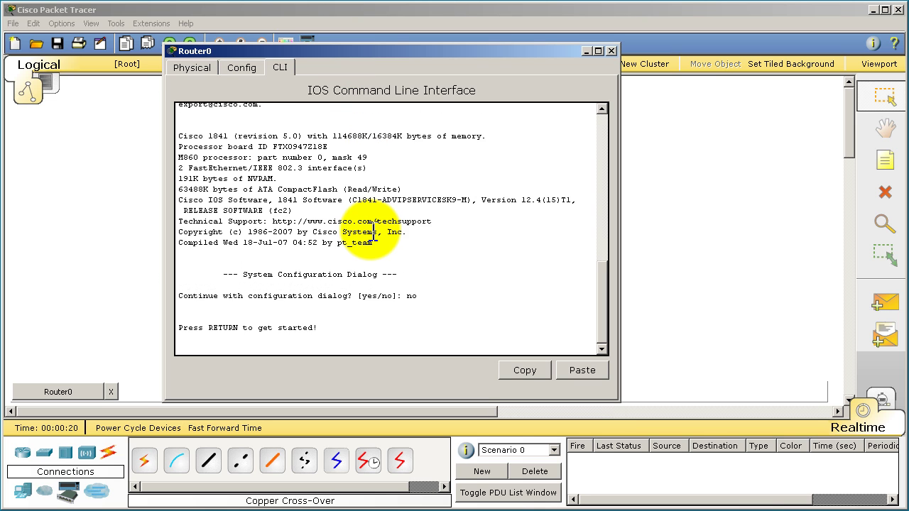
In Router0's CLI, enter privileged and global configuration mode and select interface FastEthernet 0/0
key("Return")
type("en")
key("Return")
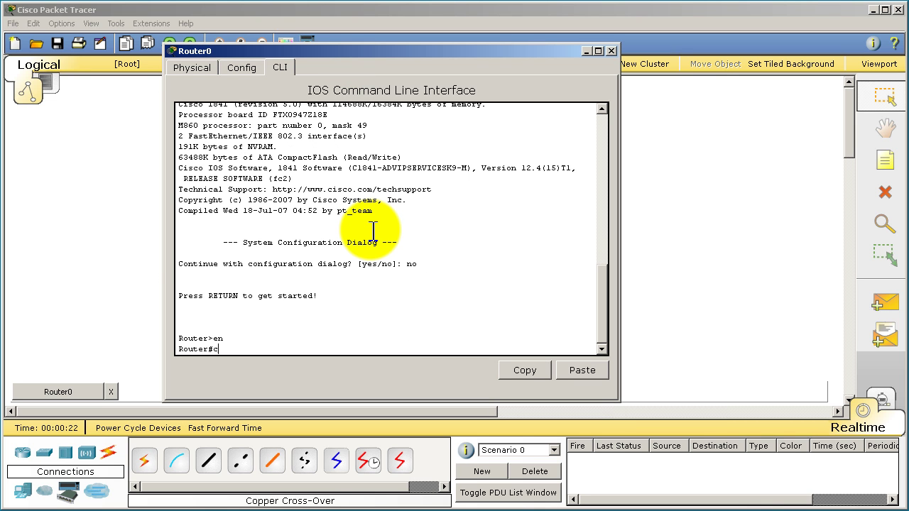
type("conf t")
key("Return")
type("int fast 0/")
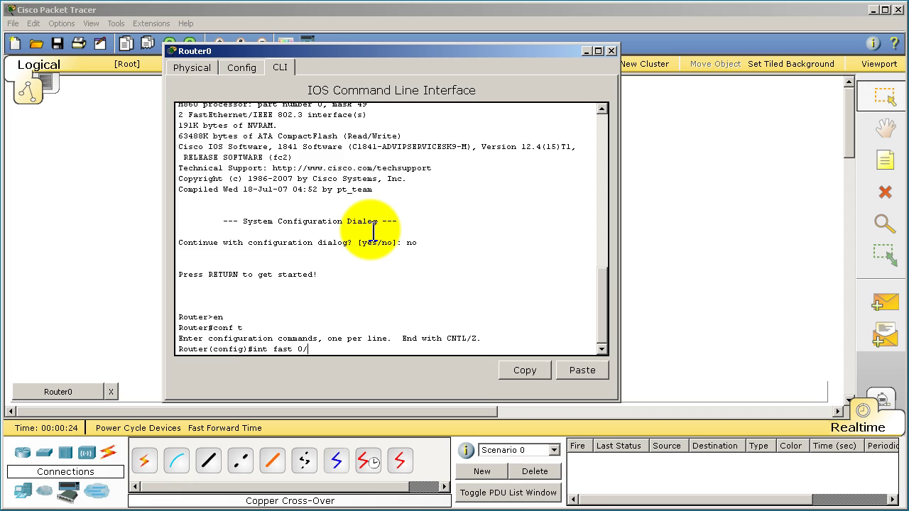
type("0")
key("Return")
Assign 1.1.1.1 255.255.255.0, bring the interface up, check show ip int br, and close the console
type("ip add")
key("Tab")
type("1")
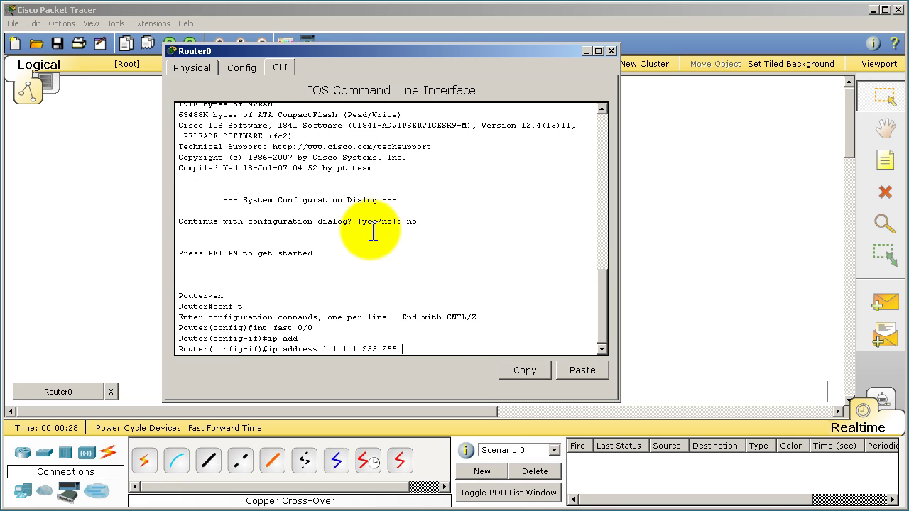
type(".0")
key("Return")
type("no shut")
key("Return")
type("end")
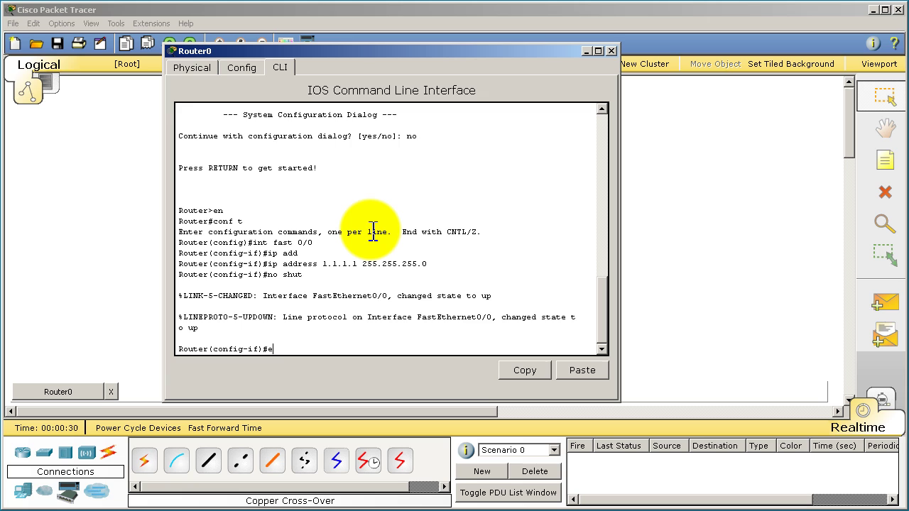
key("Return")
key("Return")
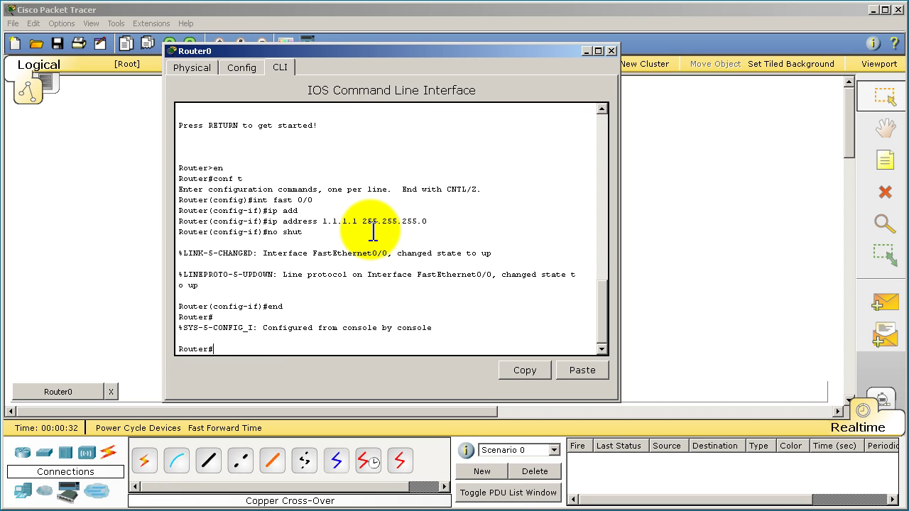
type("show ip int br")
key("Return")
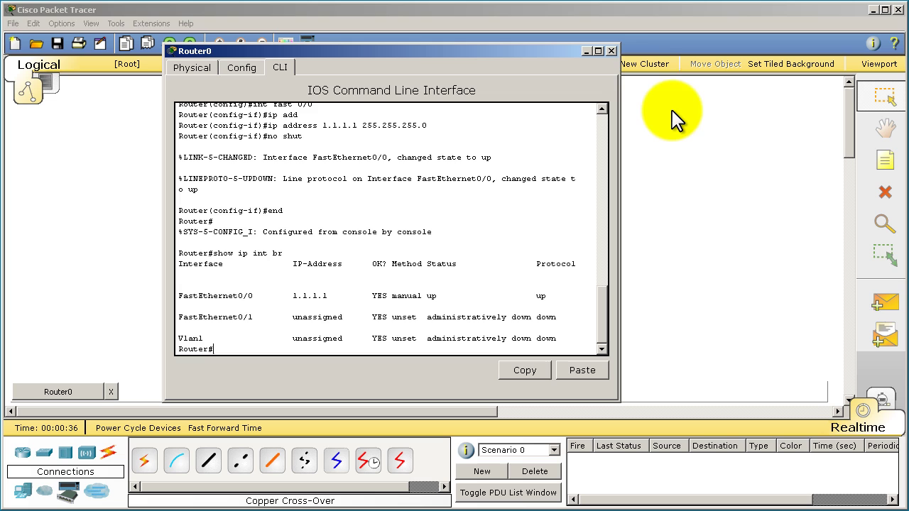
left_click(610, 51)
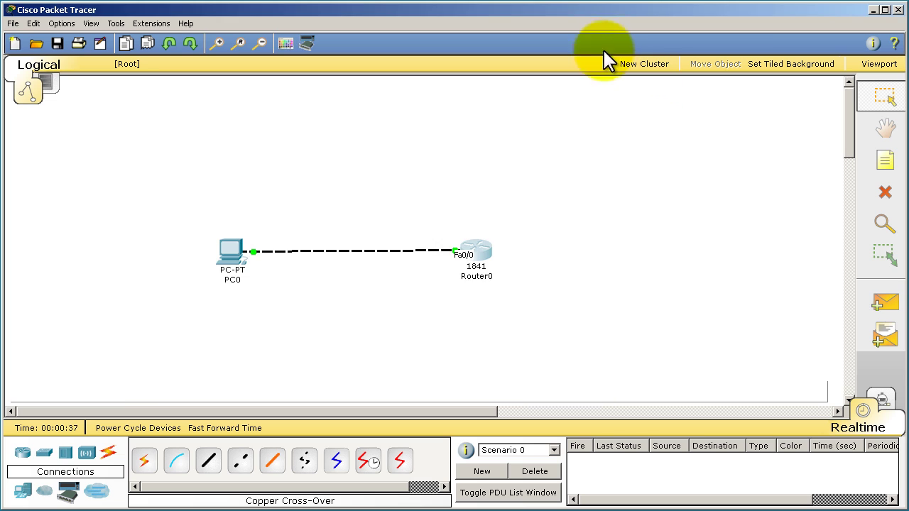
Enter PC0's static IP address and subnet mask in its Desktop IP Configuration
left_click(237, 256)
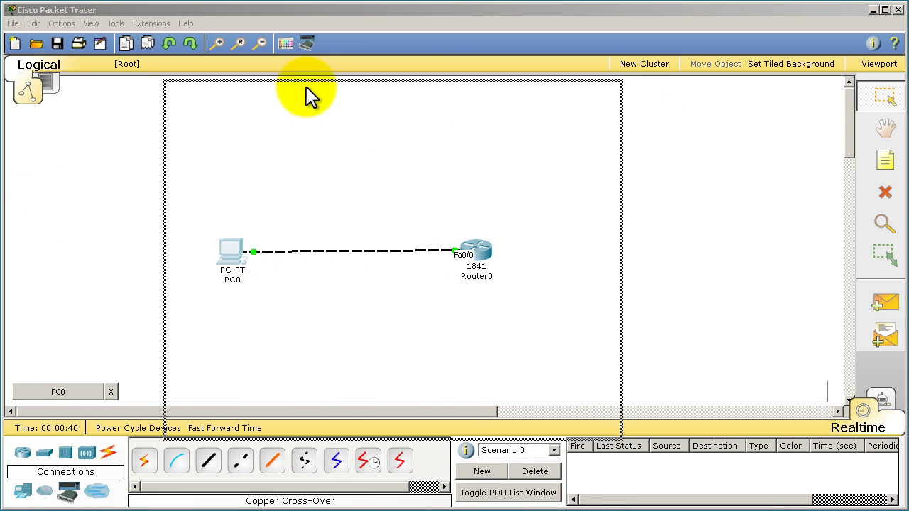
left_click(358, 101)
left_click(291, 101)
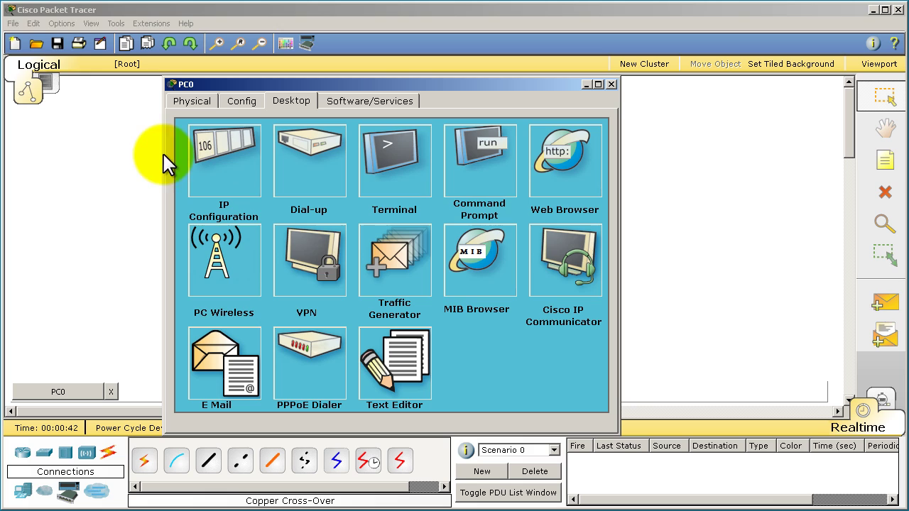
left_click(242, 164)
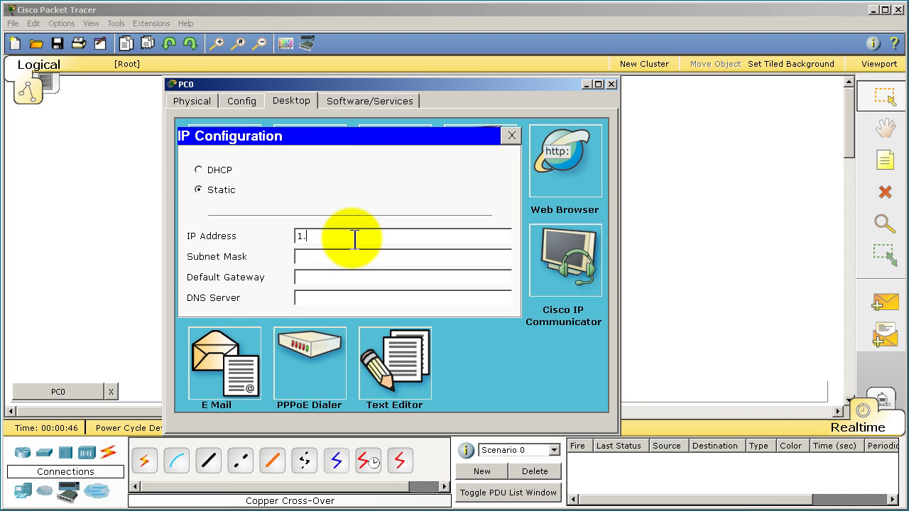
key("Tab")
type("2")
left_click(511, 135)
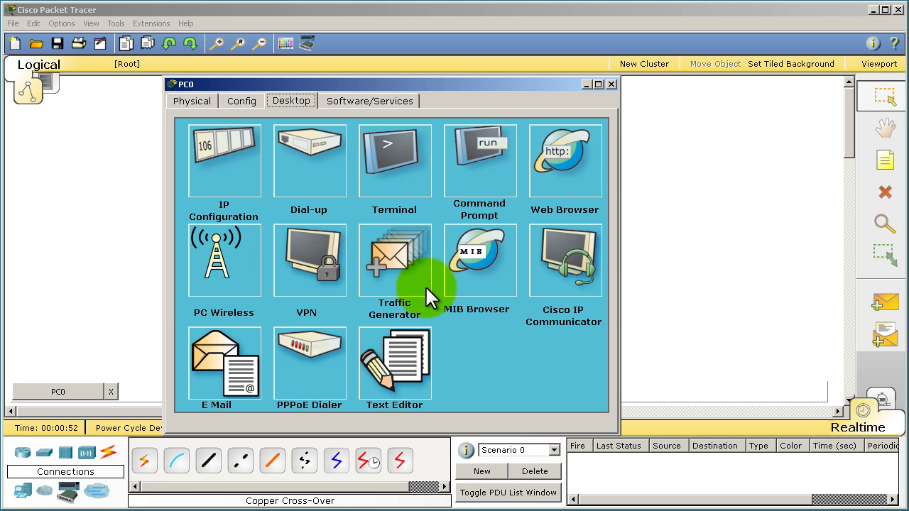
Ping the router at 1.1.1.1 from PC0's Command Prompt with 0% loss, then close the window
left_click(471, 153)
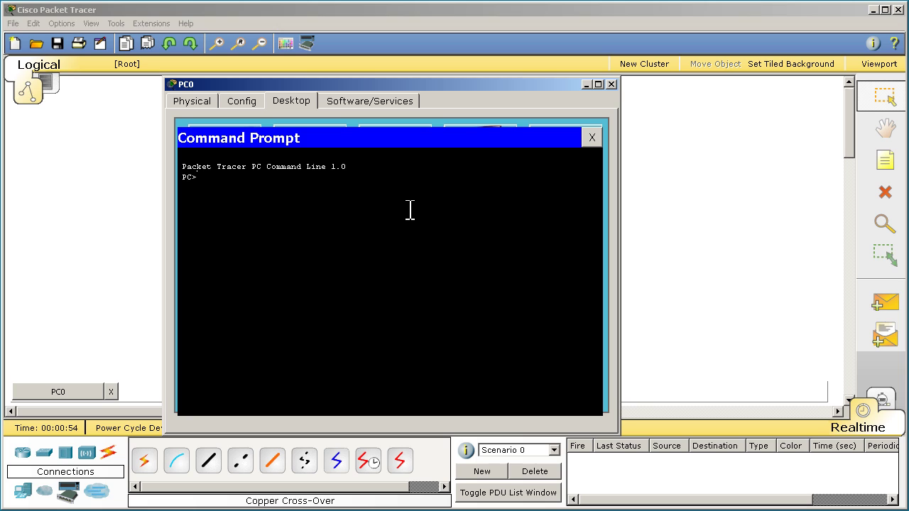
type("ping 1.1.1")
key("Return")
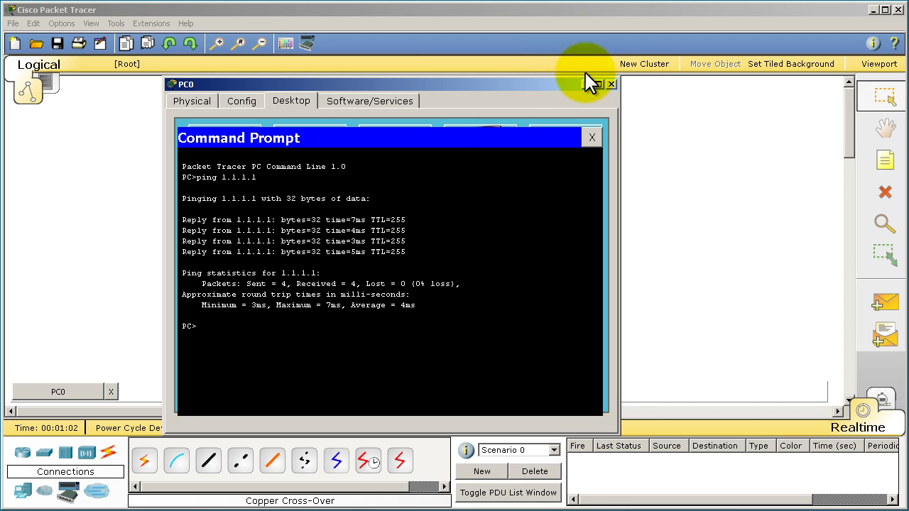
left_click(611, 85)
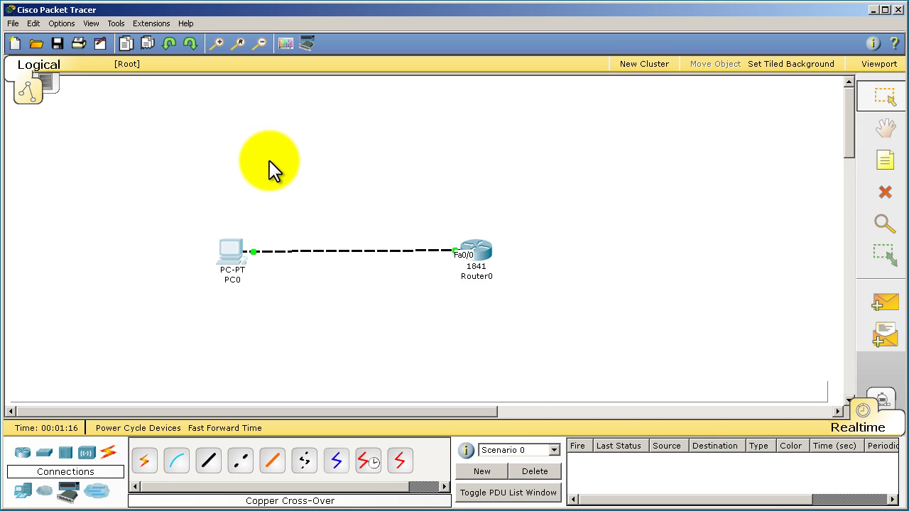
Start a new network, discarding the old one without saving
left_click(13, 23)
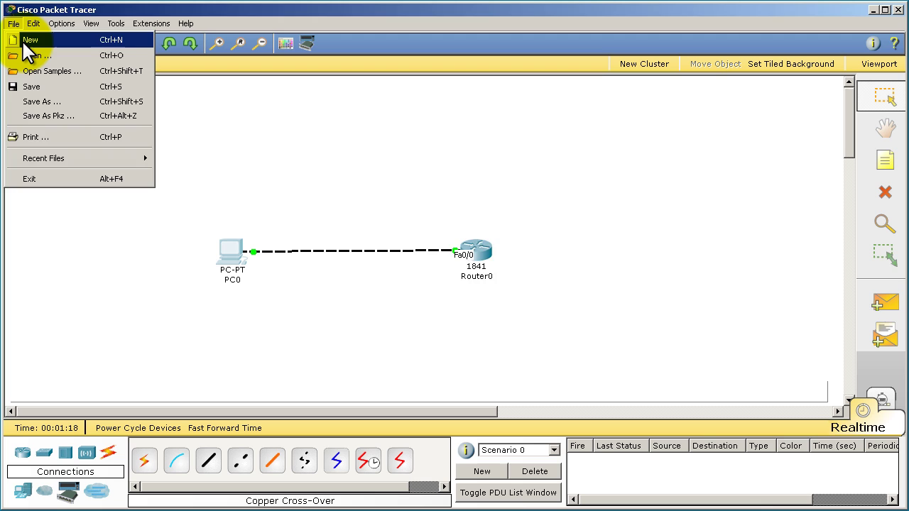
left_click(21, 34)
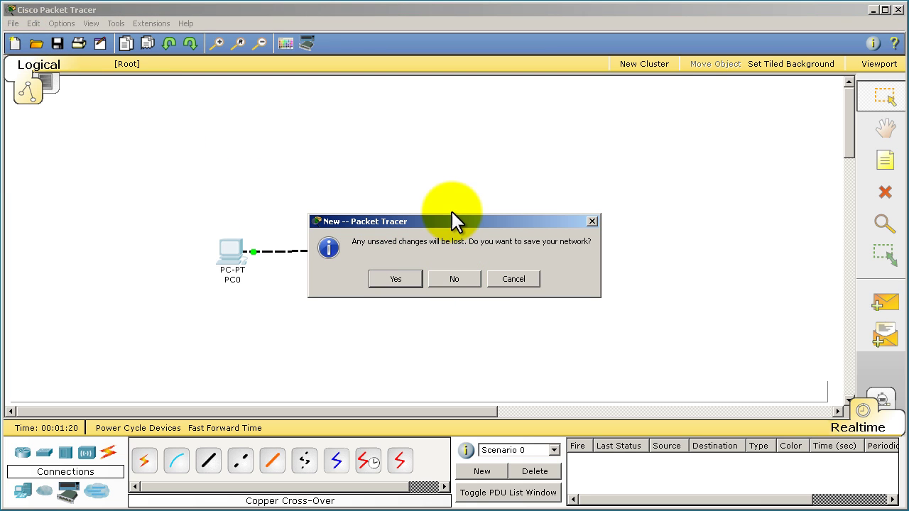
left_click_drag(455, 219, 511, 69)
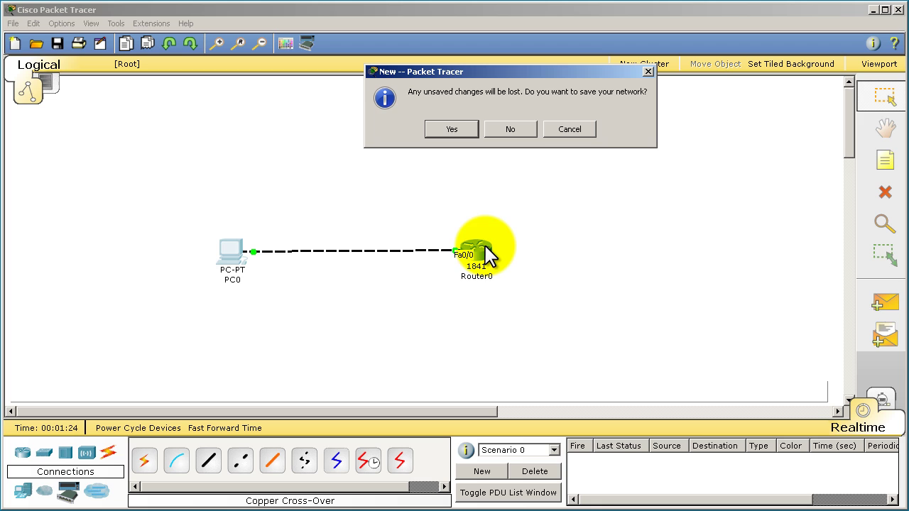
left_click(511, 135)
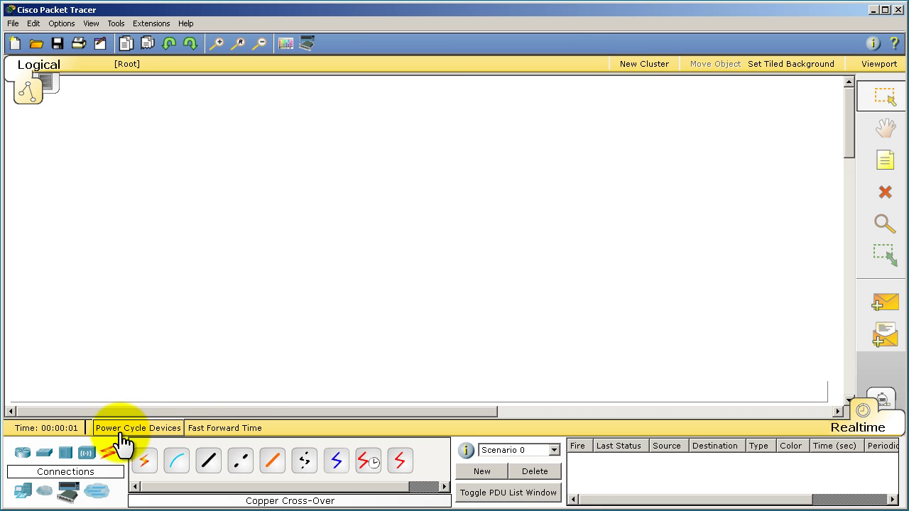
Place an 1841 router, a 2960 switch, and two PCs, PC0 above PC1
left_click(24, 453)
left_click_drag(147, 465, 594, 233)
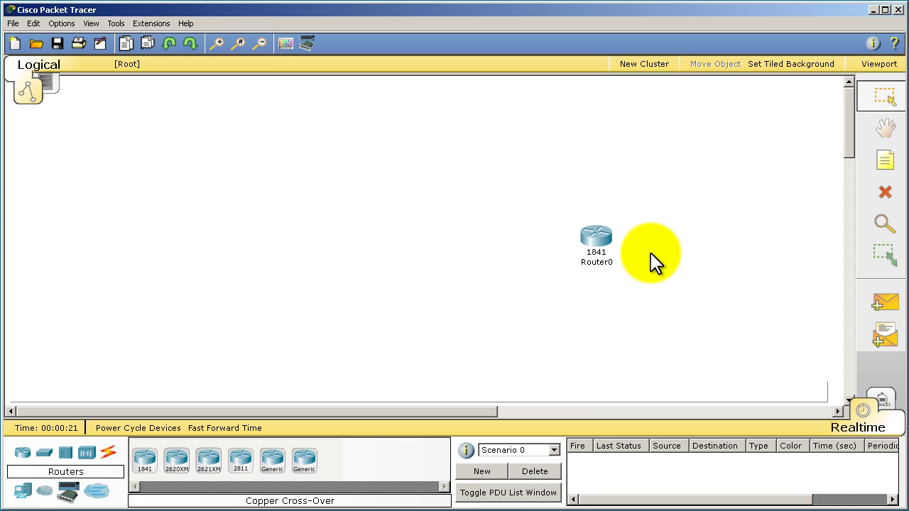
left_click(44, 454)
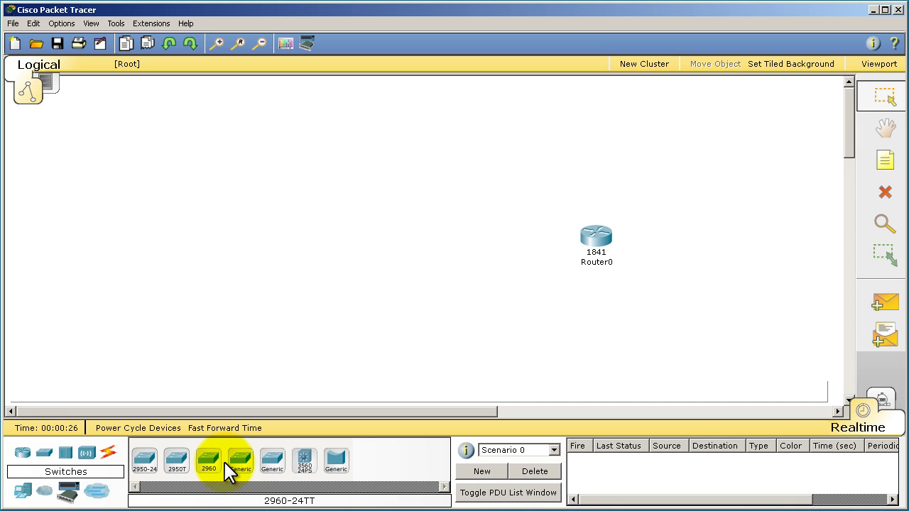
left_click_drag(212, 469, 431, 242)
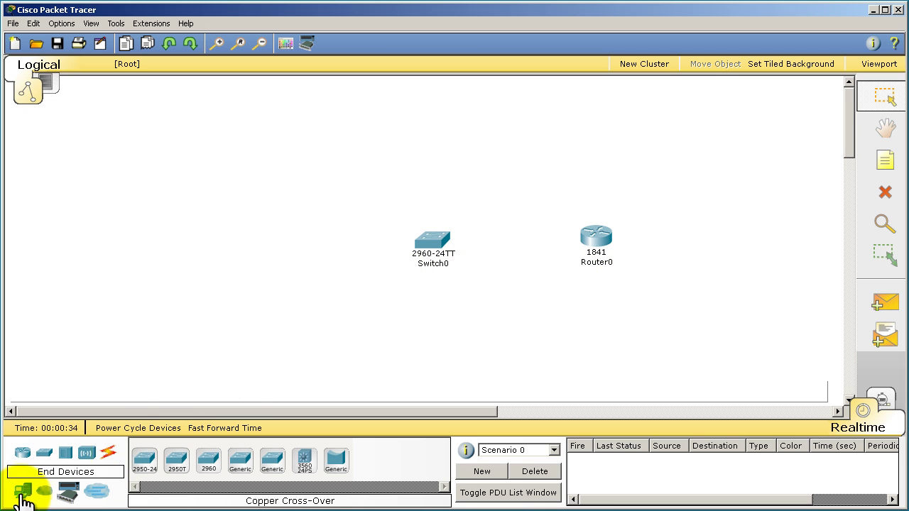
left_click_drag(23, 490, 236, 142)
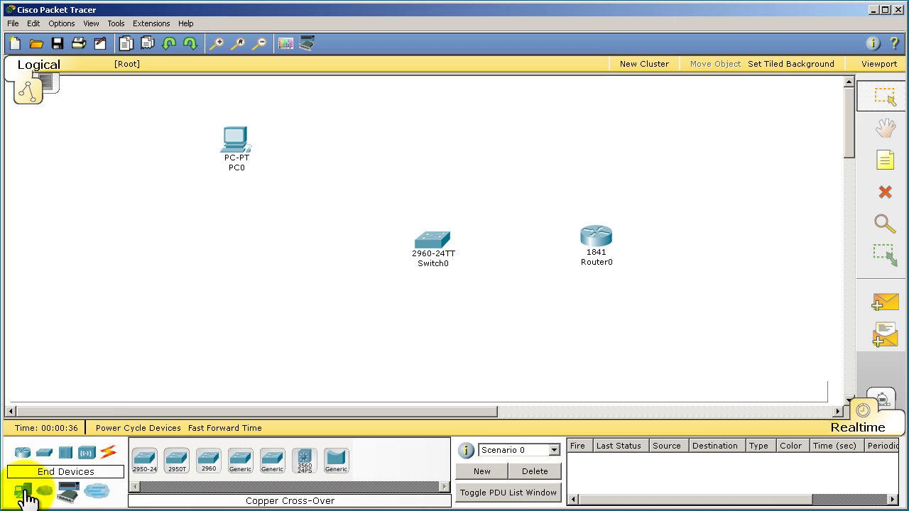
left_click_drag(24, 491, 234, 252)
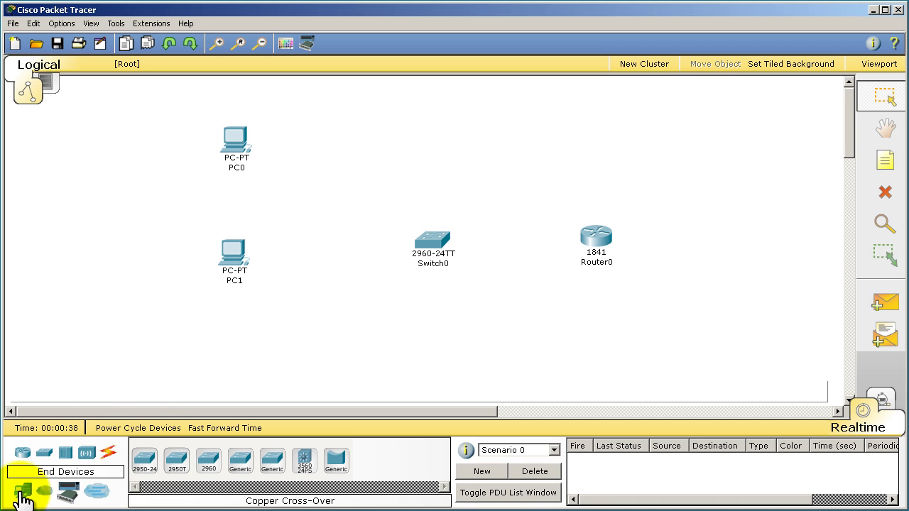
Place a third PC, PC2, and cable PC0 to Switch0 Fa0/1 with copper straight-through
left_click_drag(23, 490, 223, 365)
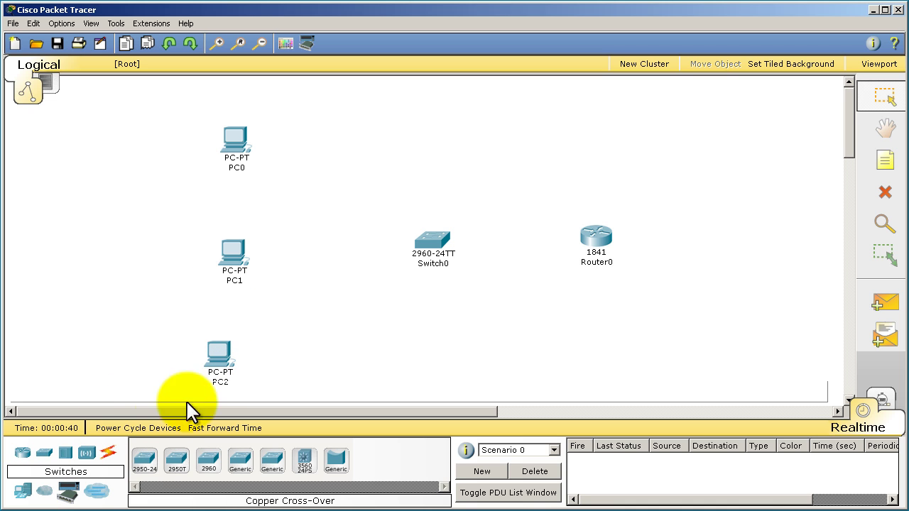
left_click(108, 452)
left_click(210, 462)
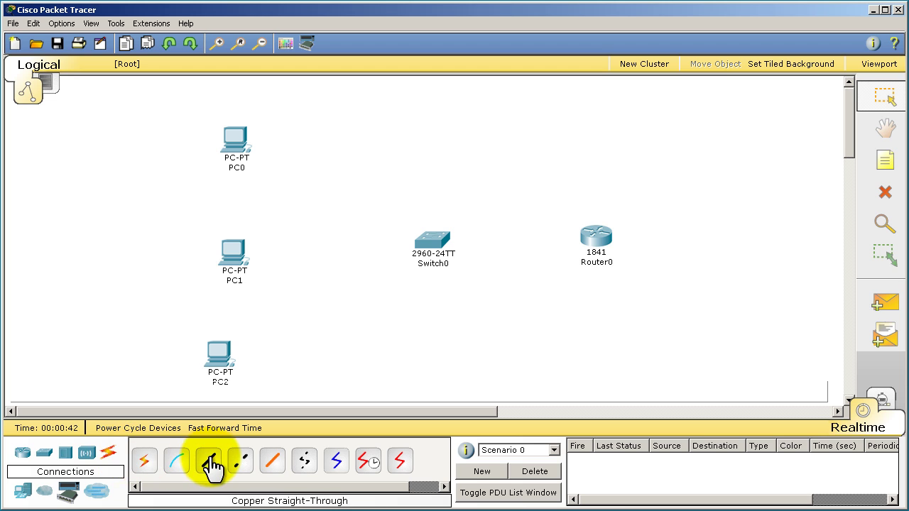
left_click(234, 139)
left_click(259, 146)
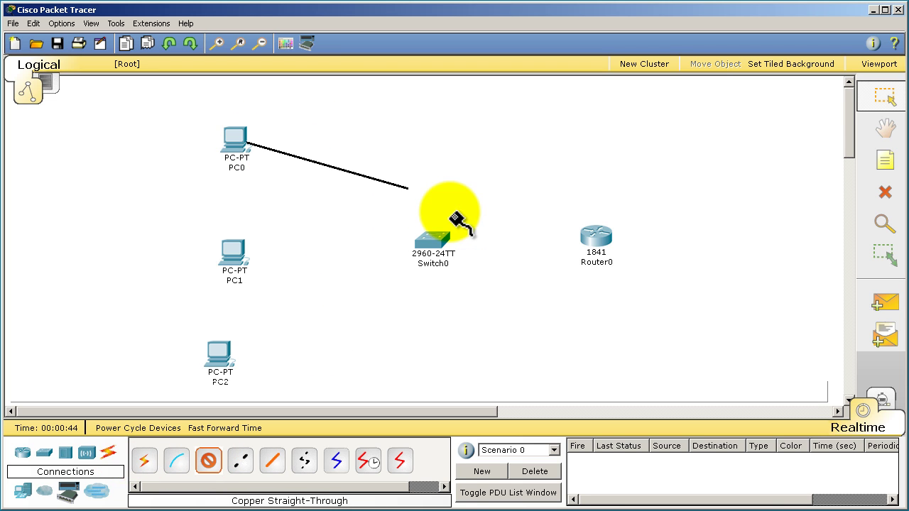
left_click(442, 245)
left_click(448, 244)
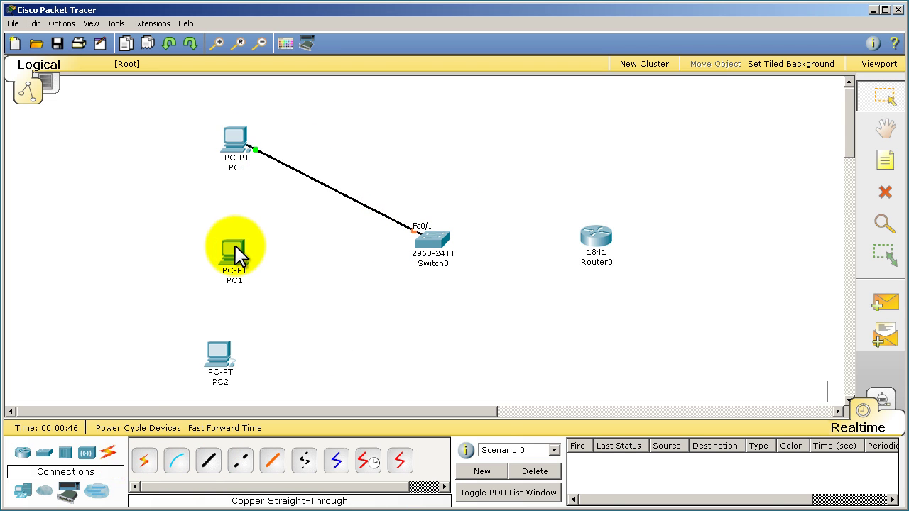
Connect PC1's FastEthernet port to Switch0 FastEthernet0/2 with a straight-through cable
left_click(208, 461)
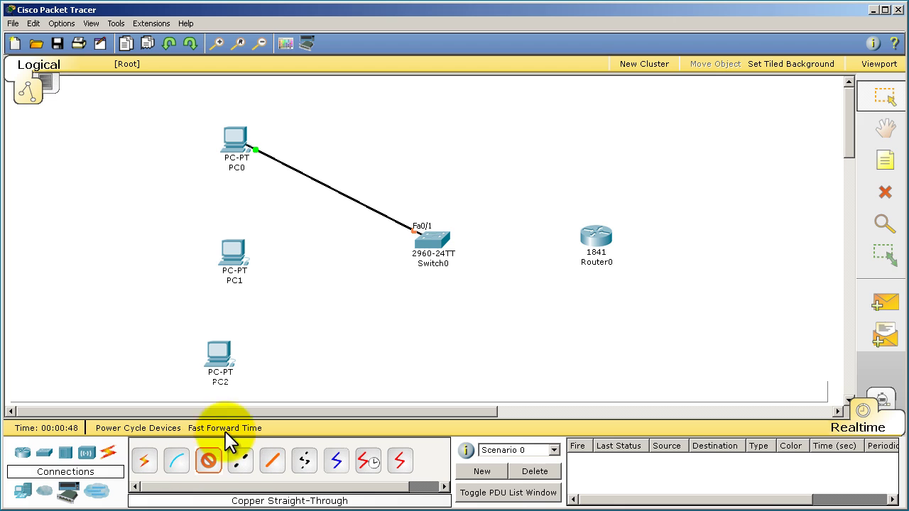
left_click(234, 253)
left_click(242, 258)
left_click(440, 246)
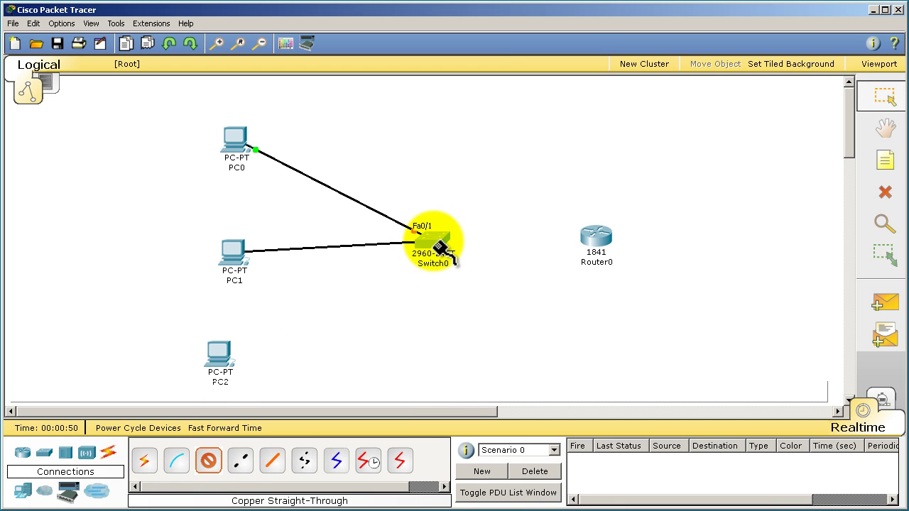
left_click(440, 246)
left_click(444, 257)
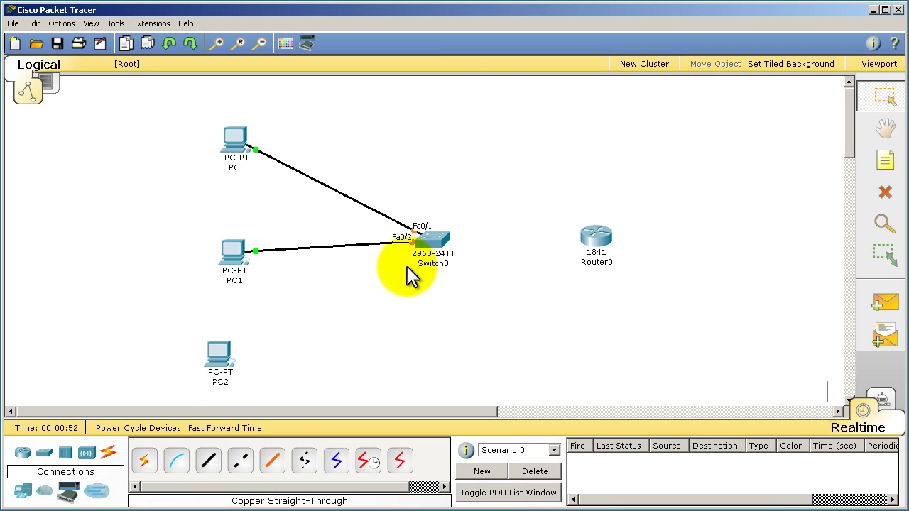
Connect PC2's FastEthernet port to Switch0 FastEthernet0/3 with a straight-through cable
left_click(208, 461)
left_click(238, 364)
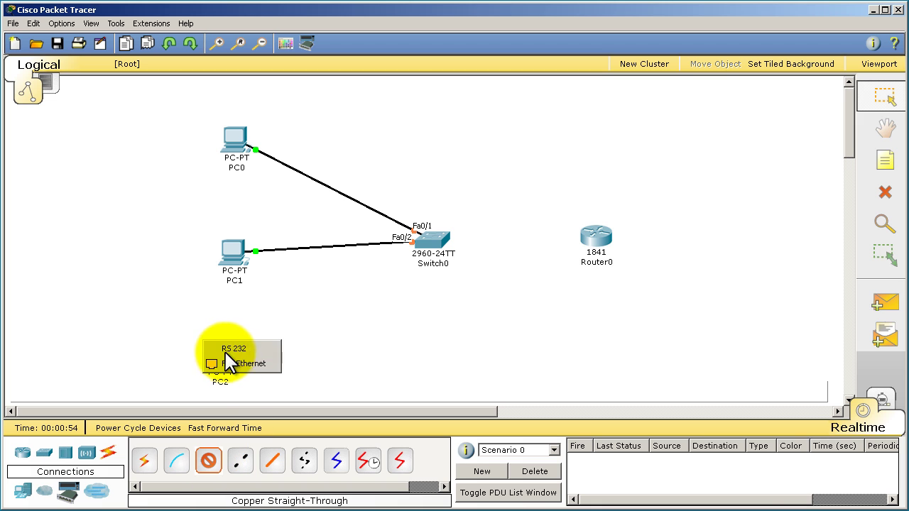
left_click(236, 368)
left_click(435, 248)
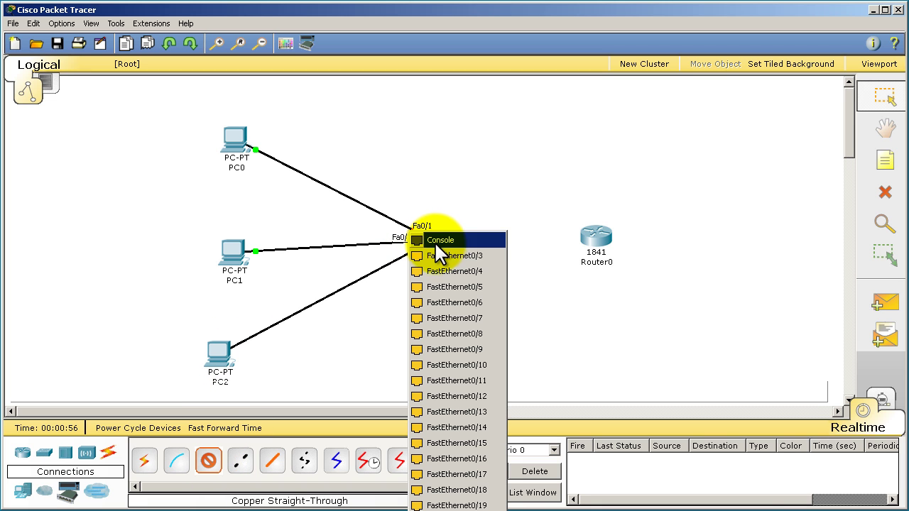
left_click(435, 240)
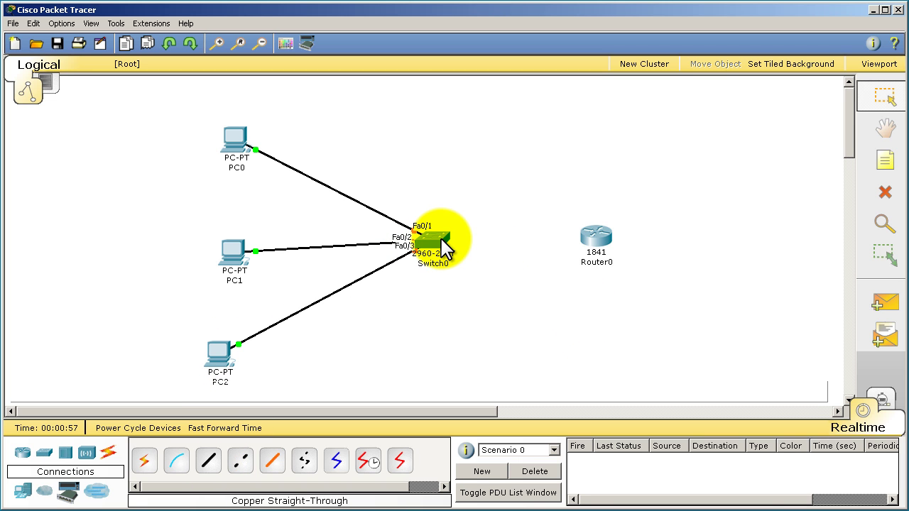
Link the 1841 router's Fa0/0 to Switch0 FastEthernet0/4 with copper straight-through
left_click(220, 460)
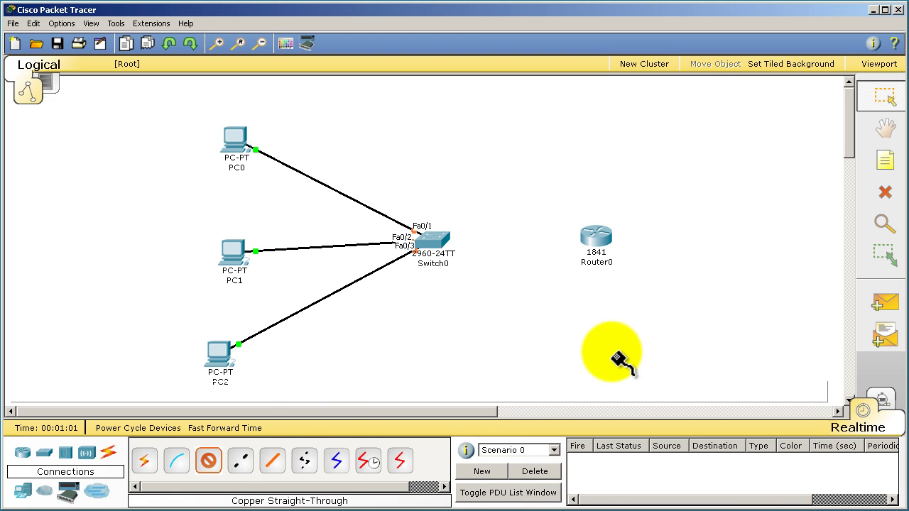
left_click(603, 240)
left_click(604, 250)
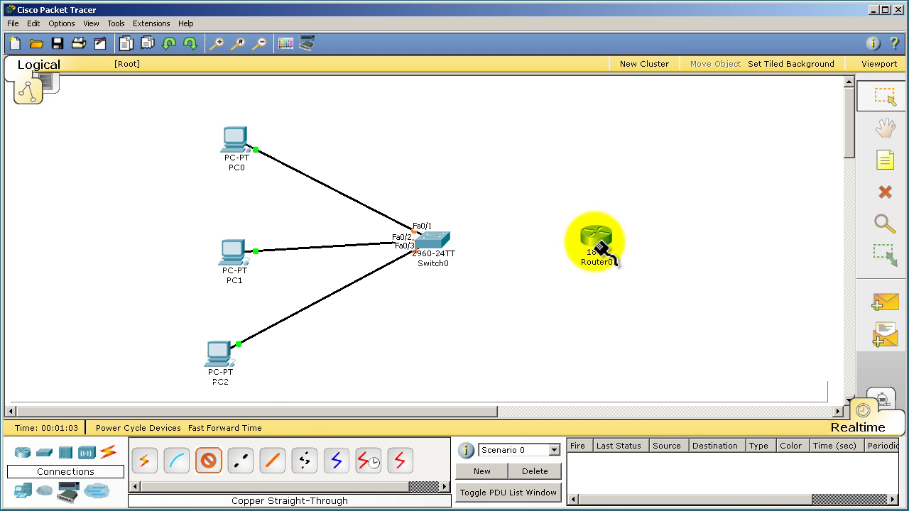
left_click(435, 240)
left_click(438, 256)
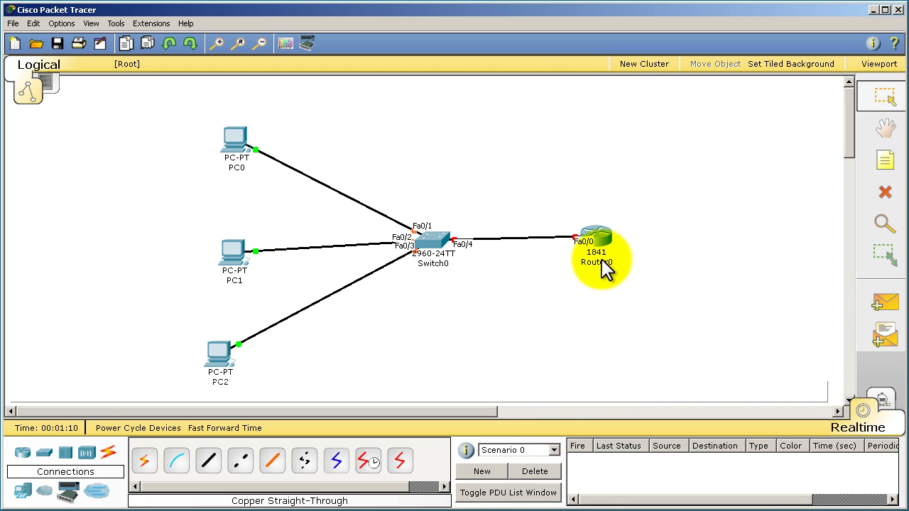
left_click(596, 240)
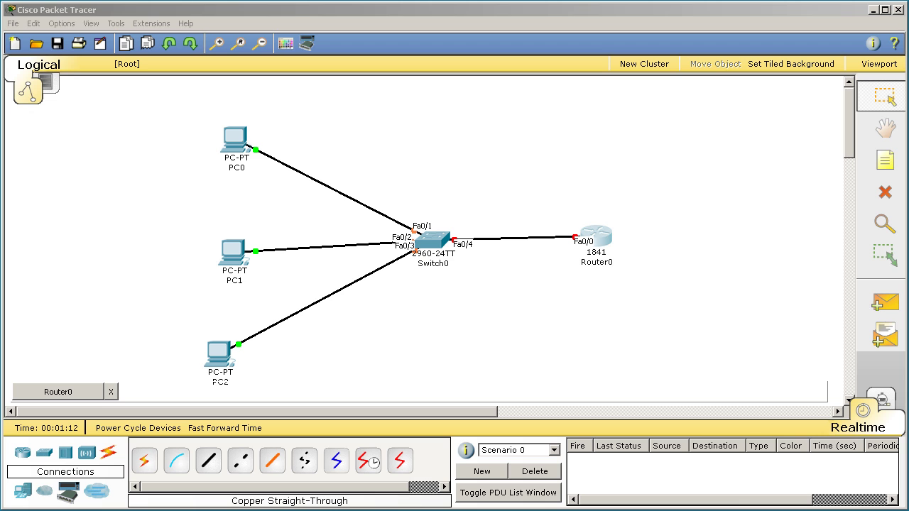
In Router0's CLI, decline the initial setup dialog and enter global configuration mode
left_click(380, 100)
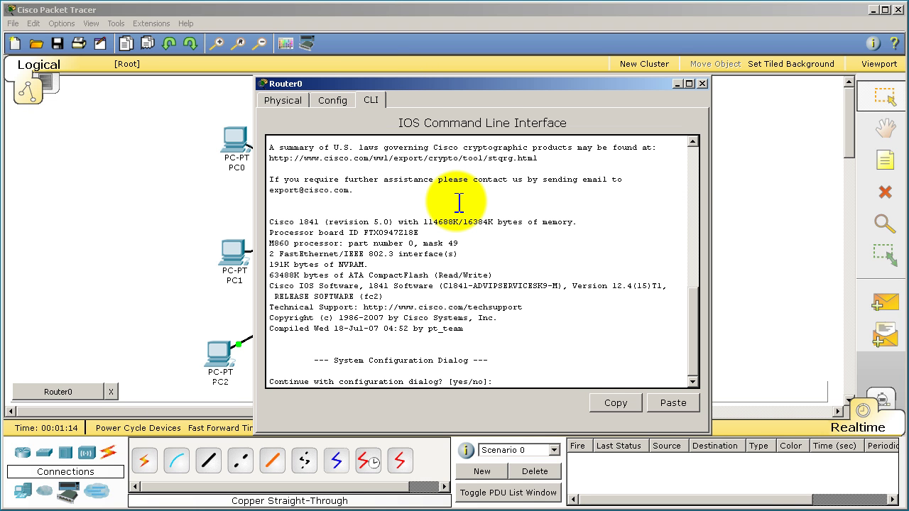
type("no")
key("Return")
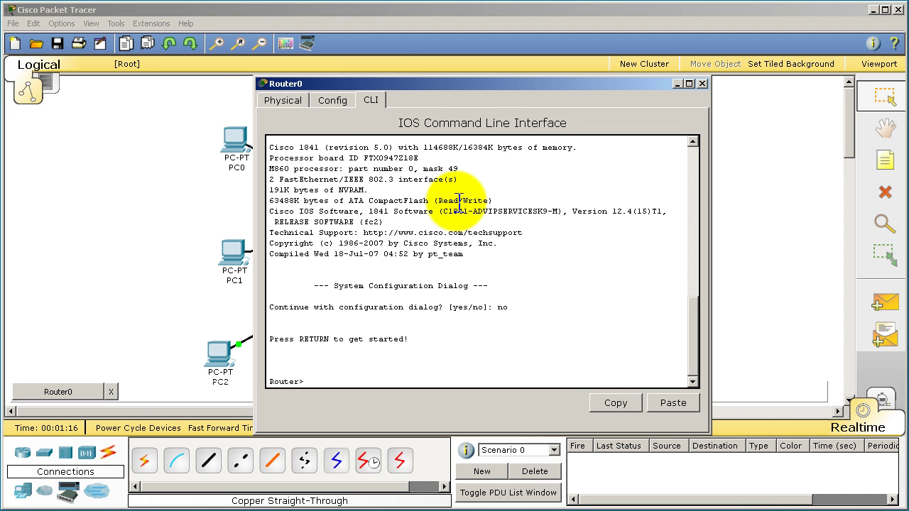
type("en")
key("Return")
type("conf t")
key("Return")
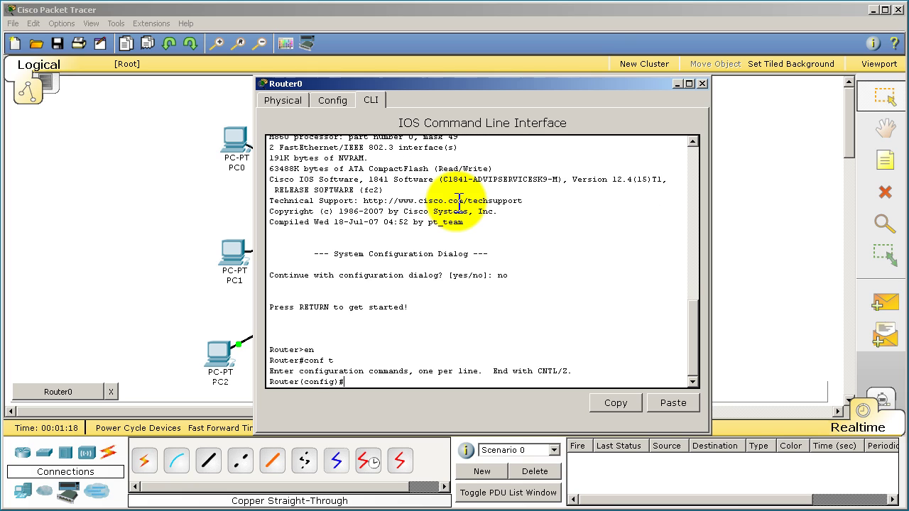
Assign Fa0/0 address 1.1.1.1 mask 255.255.255.0 and bring it up with no shut
type("int fast 0/0")
key("Return")
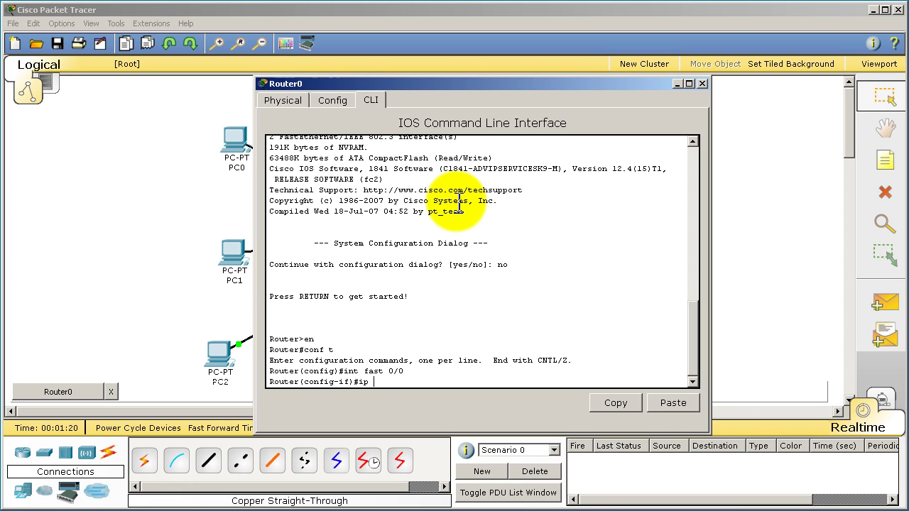
type("ip add")
key("Tab")
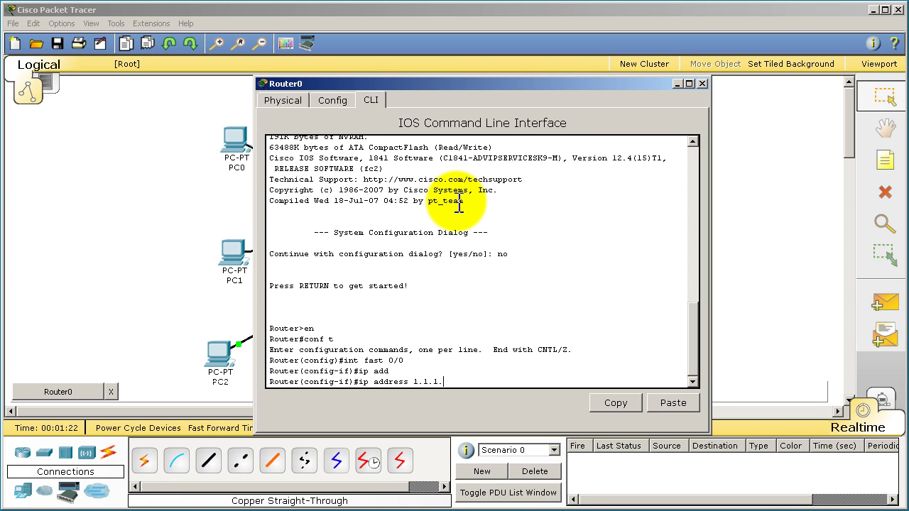
type("1.1.1.1 255.255.255.0")
key("Return")
type("no shut")
key("Return")
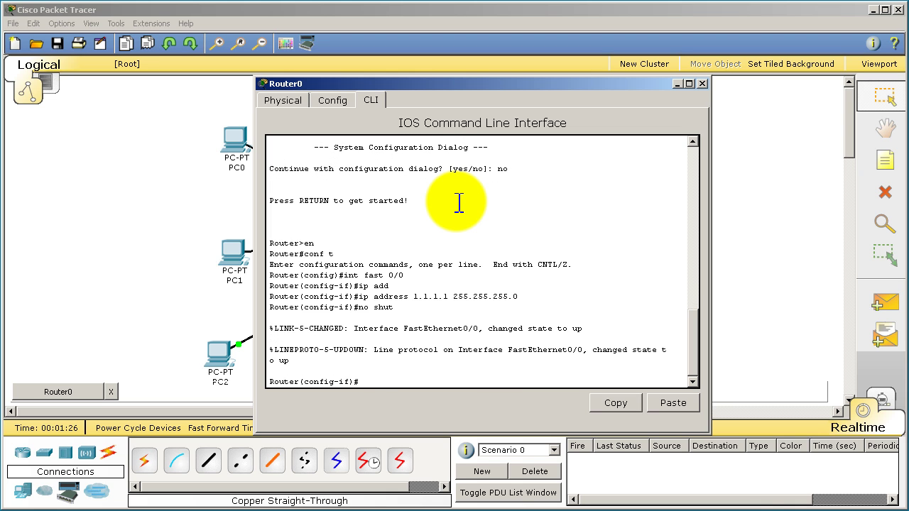
left_click_drag(489, 95, 464, 411)
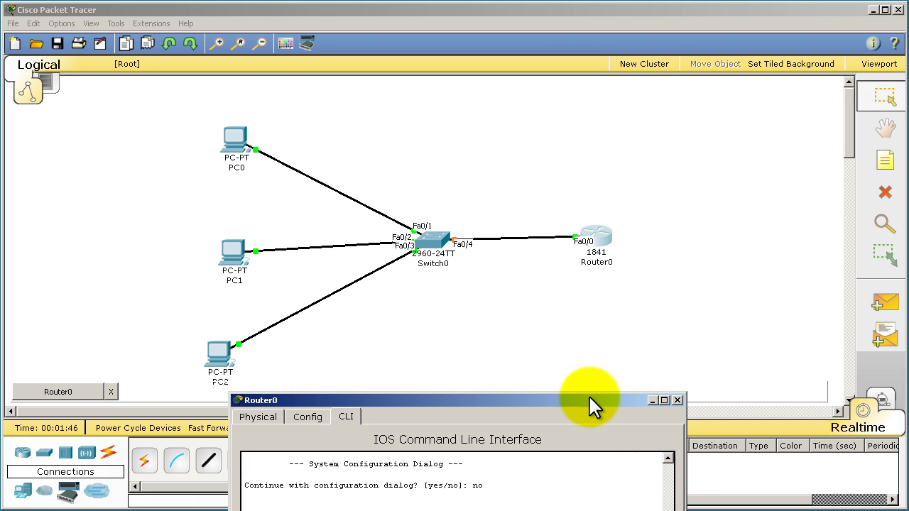
In PC0's Desktop IP Configuration, enter static address 1.1.1.2 with mask 255.255.255.0
left_click(676, 401)
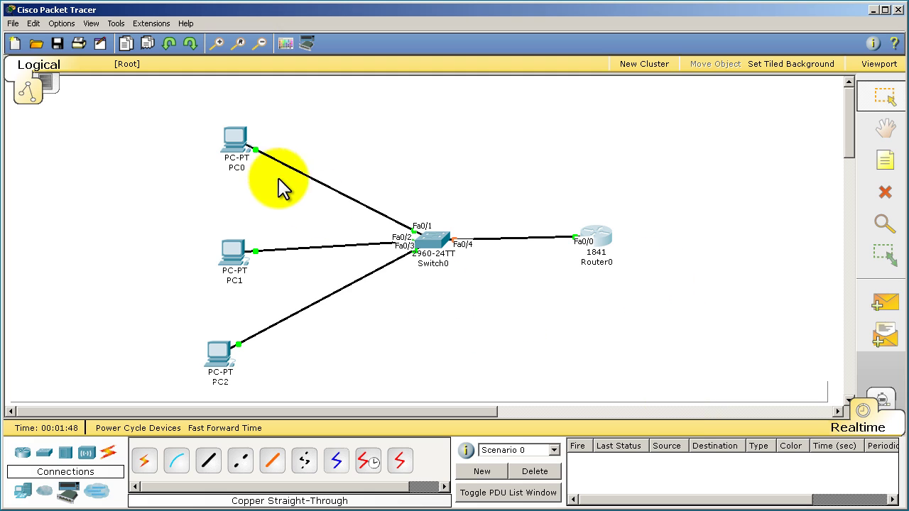
double_click(236, 148)
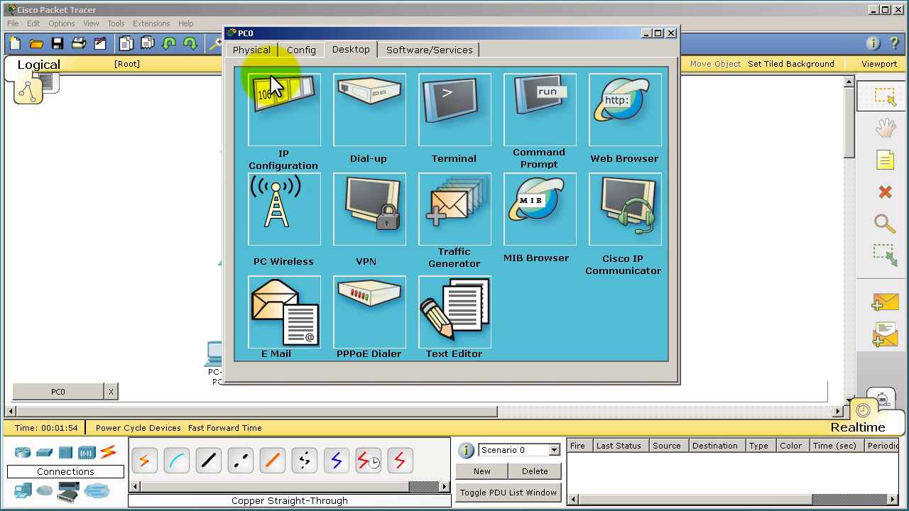
left_click(243, 48)
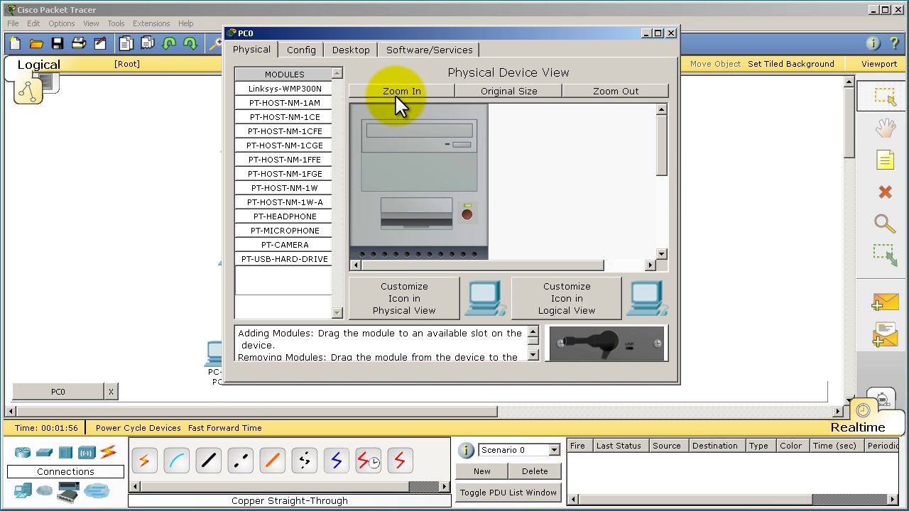
left_click(358, 51)
left_click(306, 99)
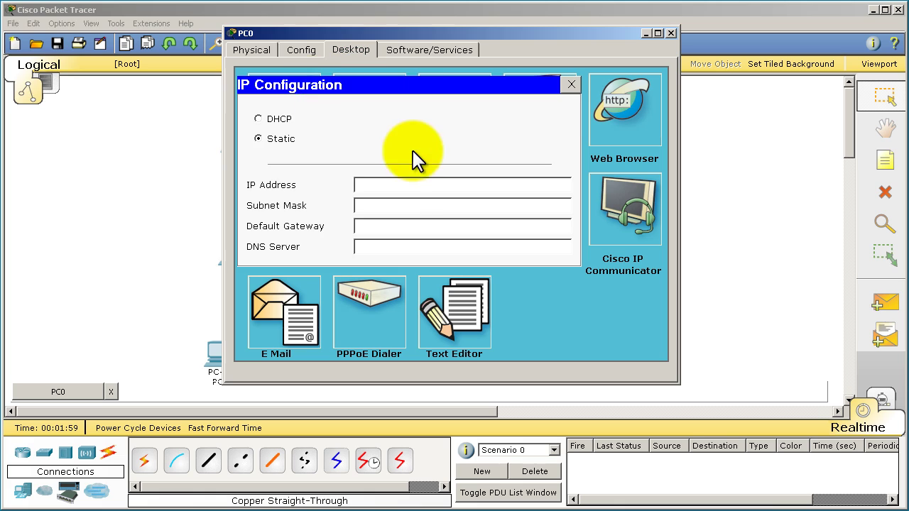
left_click(415, 189)
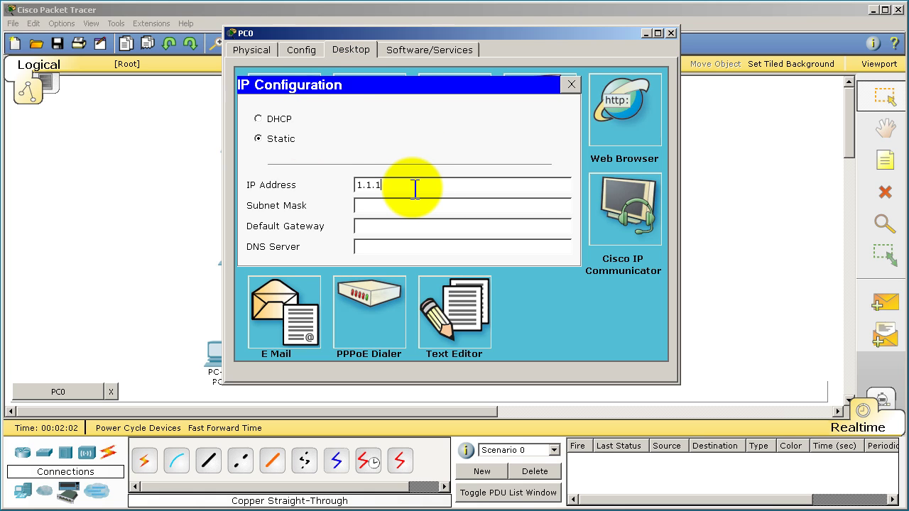
key("Tab")
type("25")
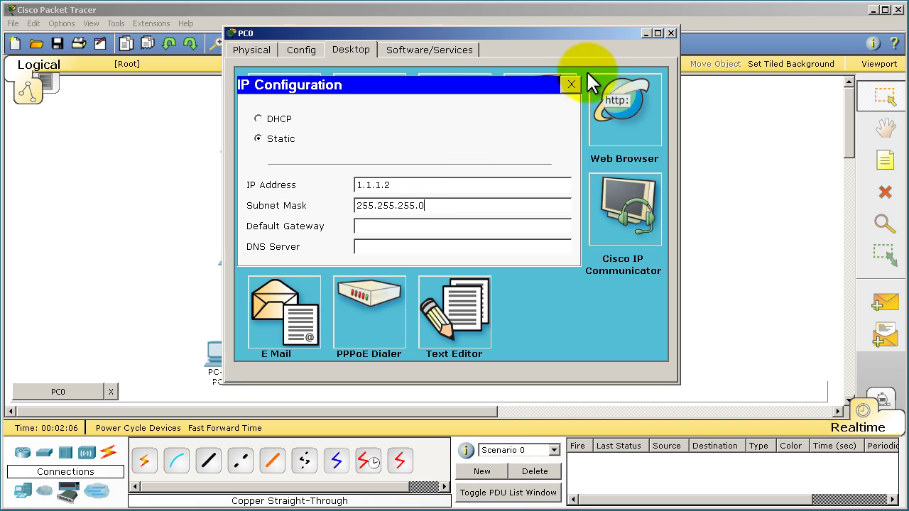
From PC0's Command Prompt, ping 1.1.1.1 and confirm four replies with 0% loss
left_click(572, 84)
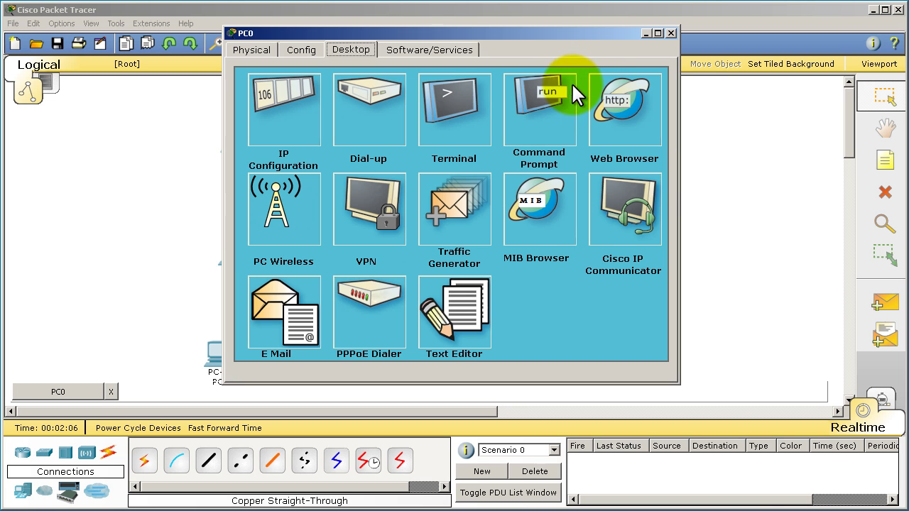
left_click(670, 33)
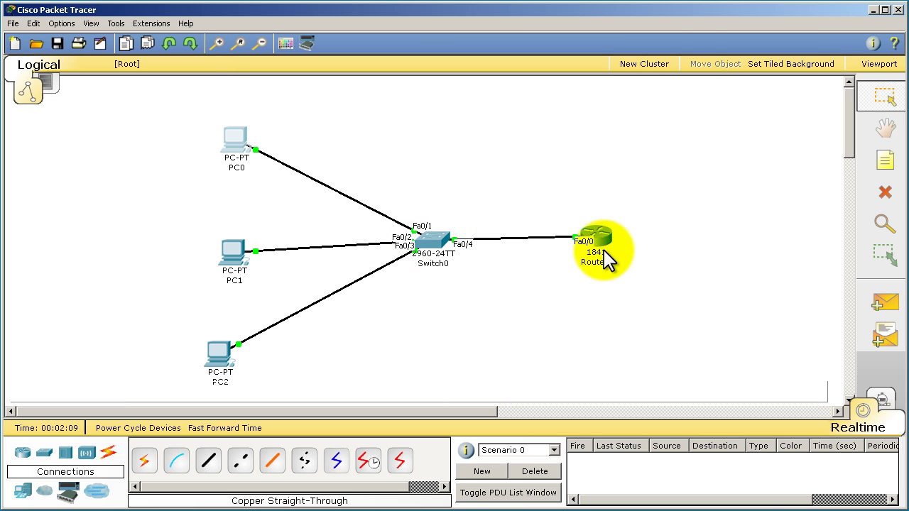
left_click(238, 144)
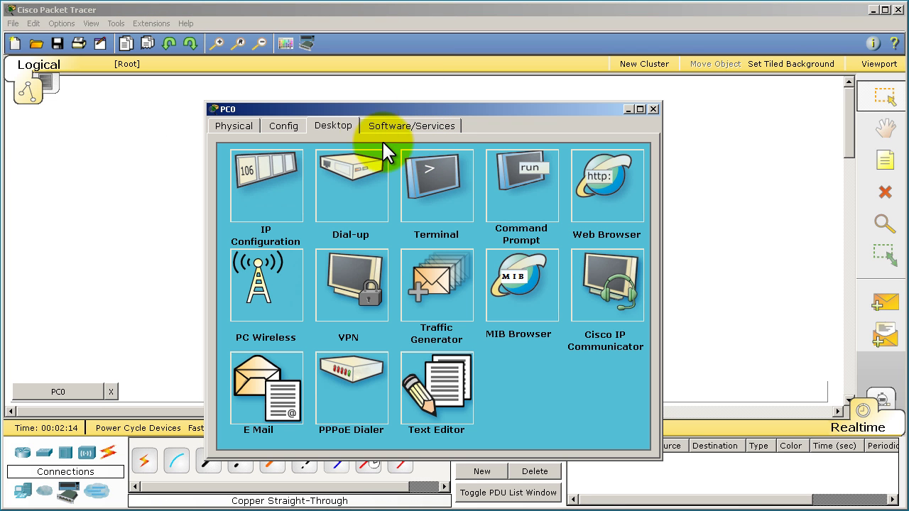
left_click(557, 197)
left_click(536, 189)
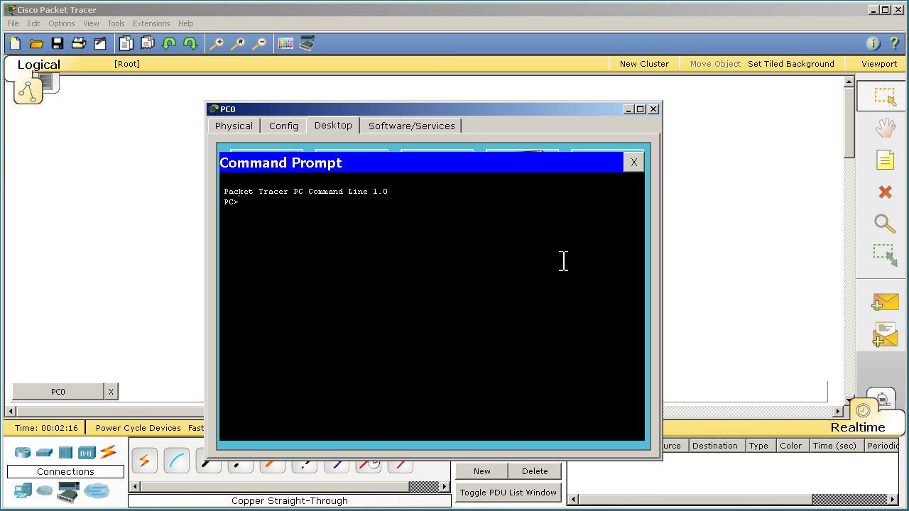
type("ping 1.1.1.1")
key("Return")
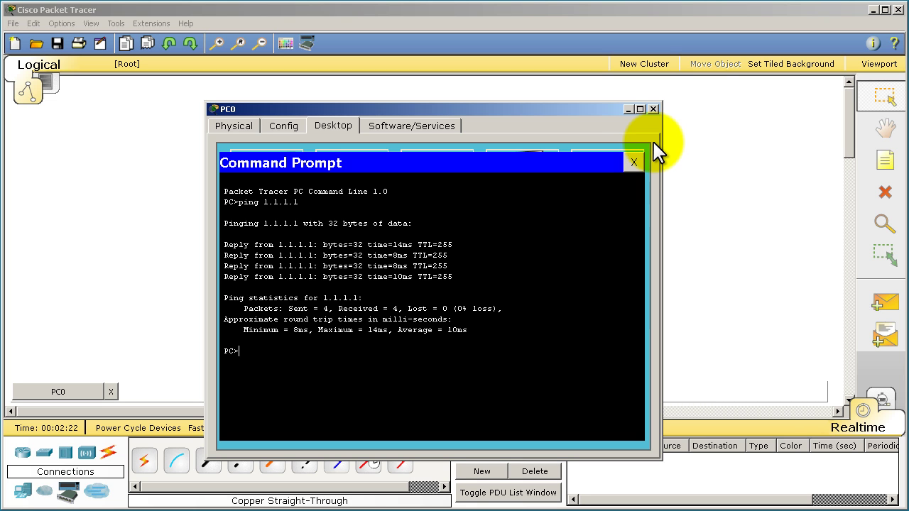
left_click(653, 110)
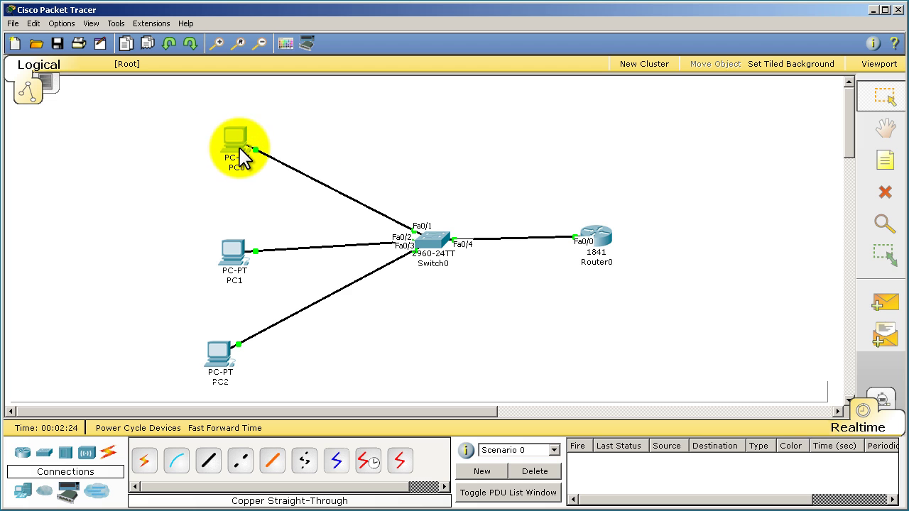
mouse_move(240, 148)
mouse_move(452, 281)
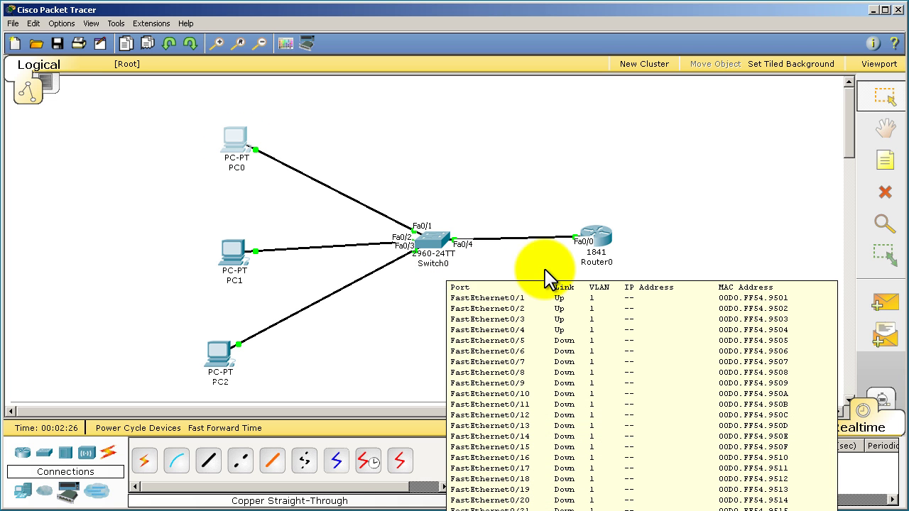